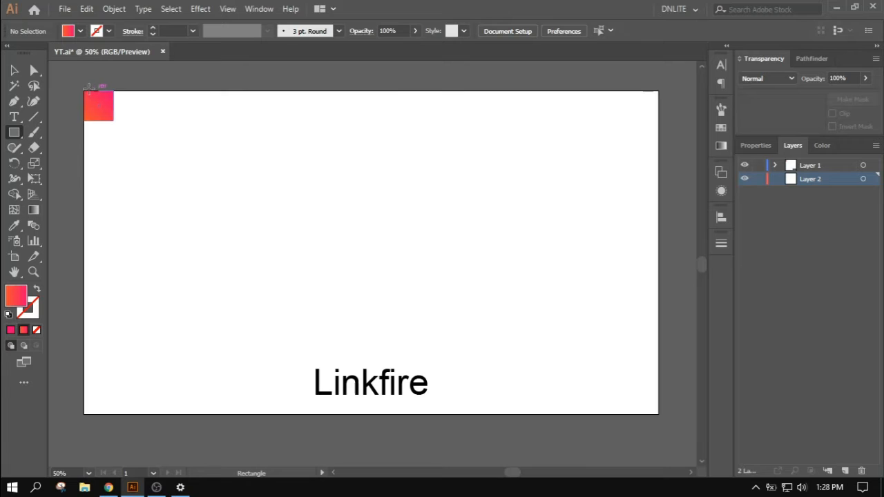
Step: Draw a background rectangle covering the whole artboard and fill it with white (FFFFFF)
{"action": "left_click_drag", "start_coordinate": [84, 91], "coordinate": [658, 414]}
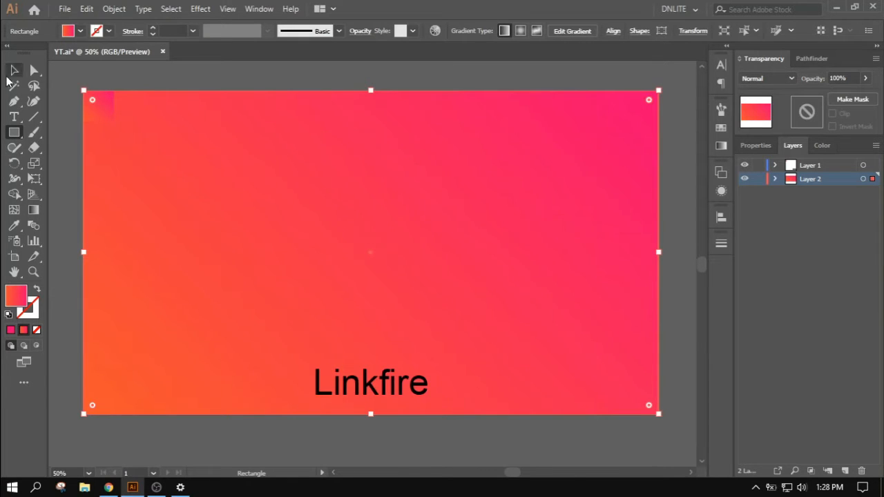
{"action": "left_click", "coordinate": [14, 70]}
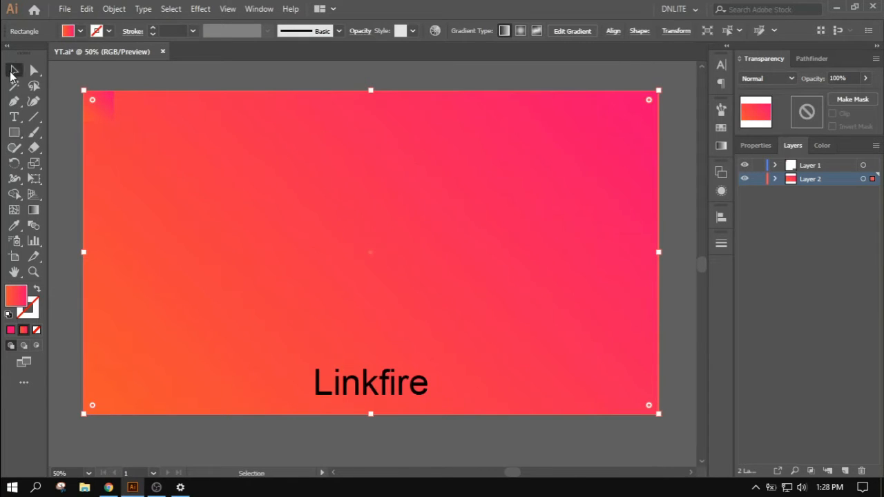
{"action": "left_click", "coordinate": [11, 329]}
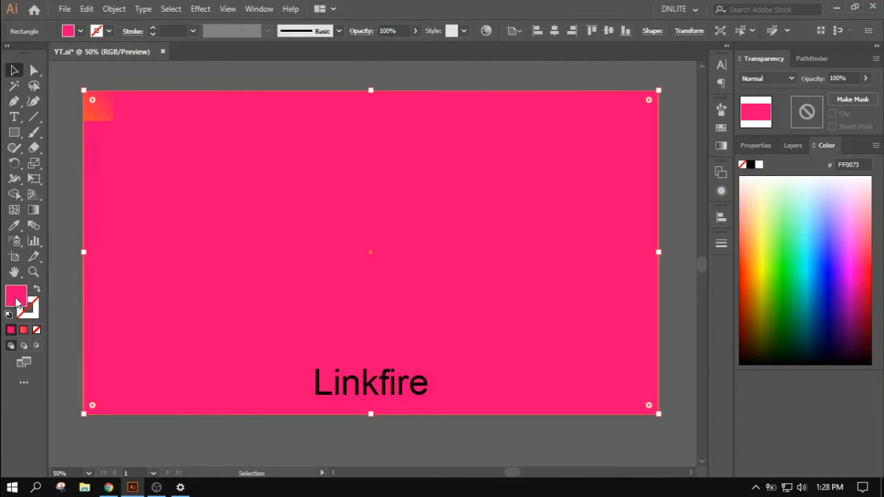
{"action": "double_click", "coordinate": [16, 297]}
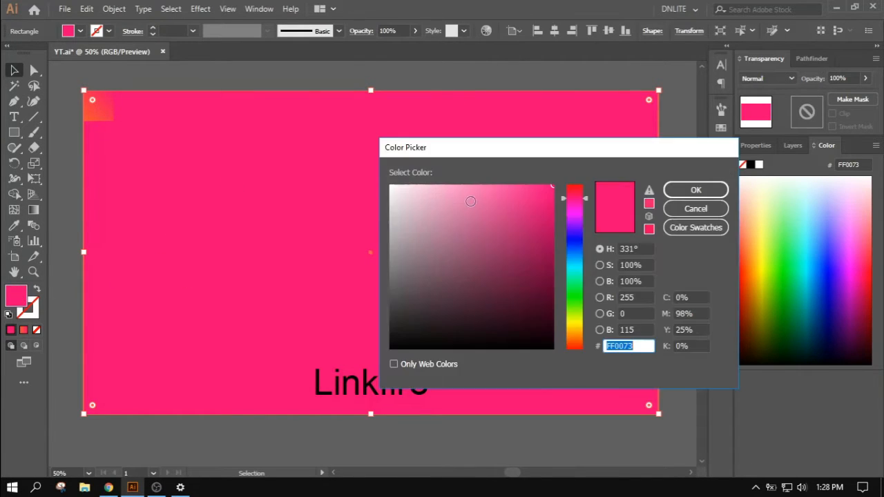
{"action": "left_click_drag", "start_coordinate": [469, 199], "coordinate": [381, 185]}
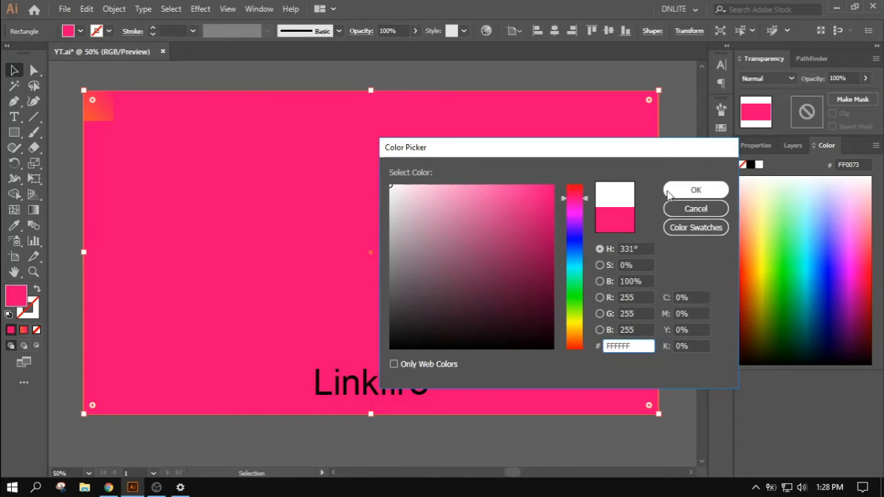
{"action": "left_click", "coordinate": [669, 191]}
{"action": "left_click", "coordinate": [621, 75]}
Step: Draw a square near the middle of the artboard and heavily round every corner except its upper-right one
{"action": "left_click_drag", "start_coordinate": [558, 136], "coordinate": [546, 146]}
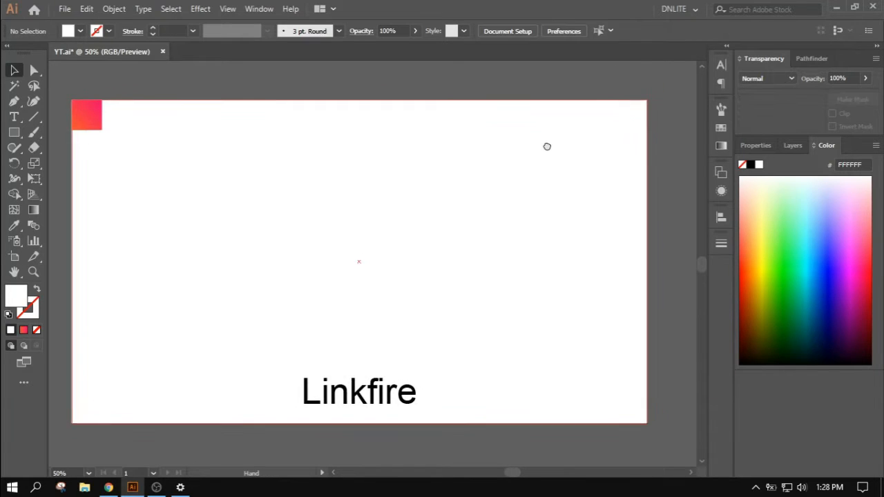
{"action": "left_click", "coordinate": [13, 134]}
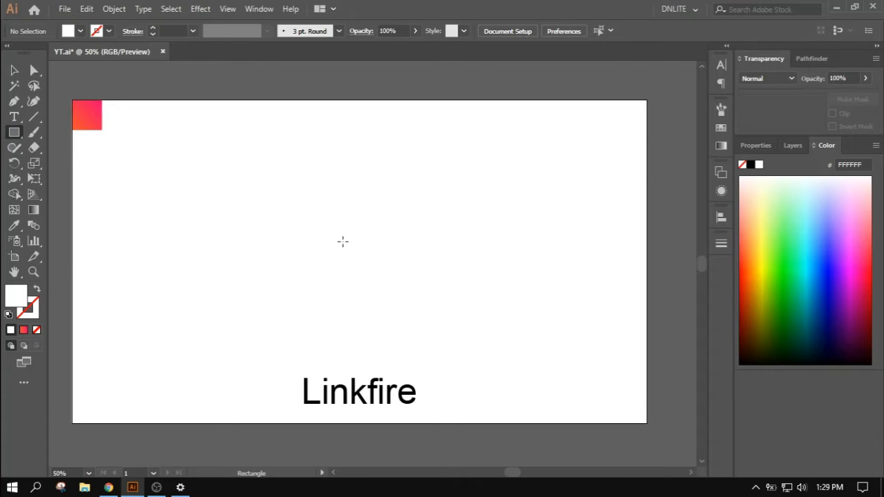
{"action": "left_click_drag", "start_coordinate": [351, 243], "coordinate": [406, 298]}
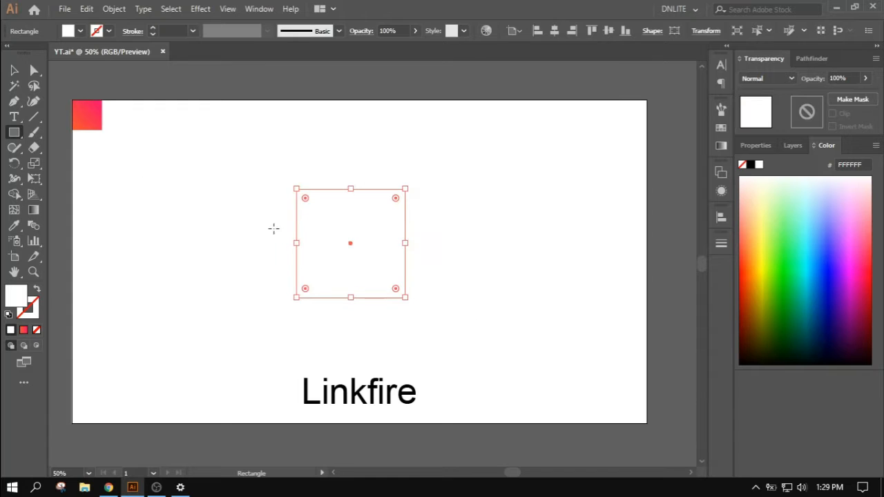
{"action": "left_click", "coordinate": [14, 70]}
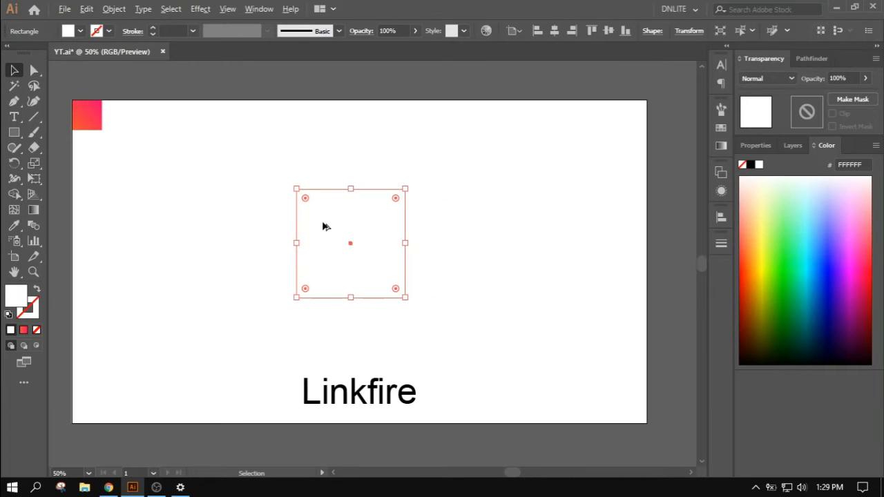
{"action": "scroll", "coordinate": [323, 225], "scroll_direction": "up", "scroll_amount": 2}
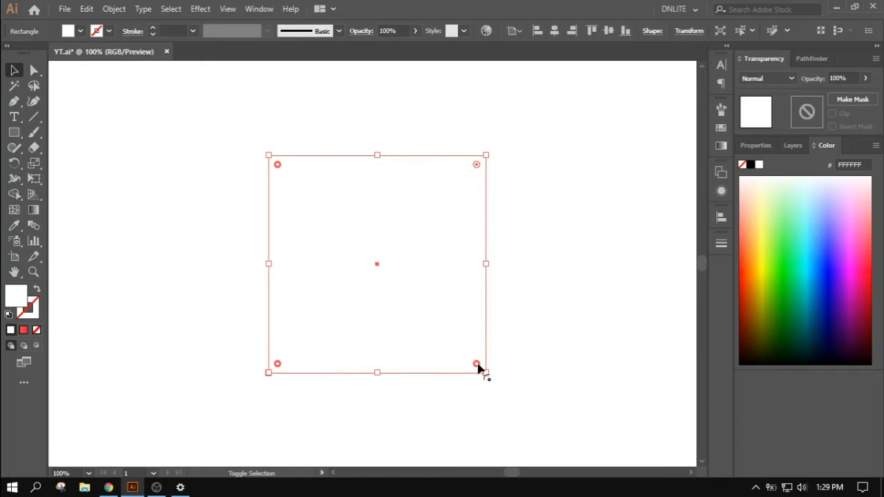
{"action": "left_click_drag", "start_coordinate": [476, 364], "coordinate": [440, 308]}
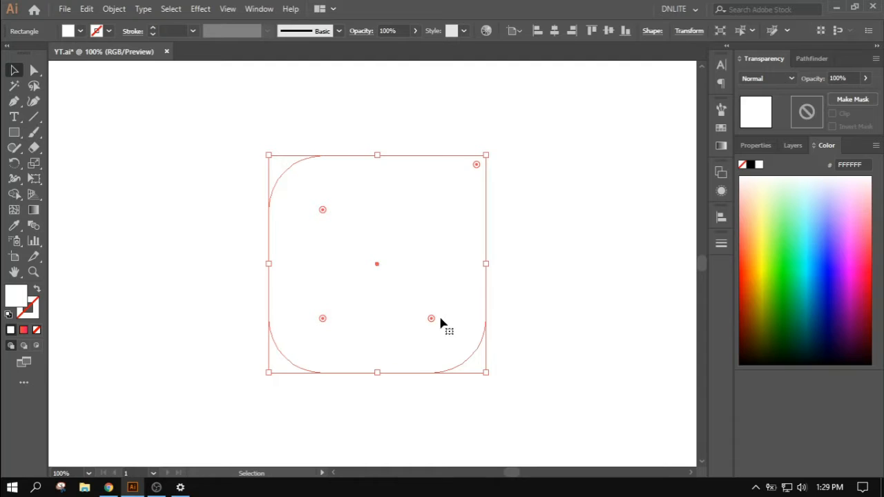
{"action": "left_click", "coordinate": [163, 220]}
Step: Fill the rounded square with pale green (D9FFBE)
{"action": "left_click", "coordinate": [419, 238]}
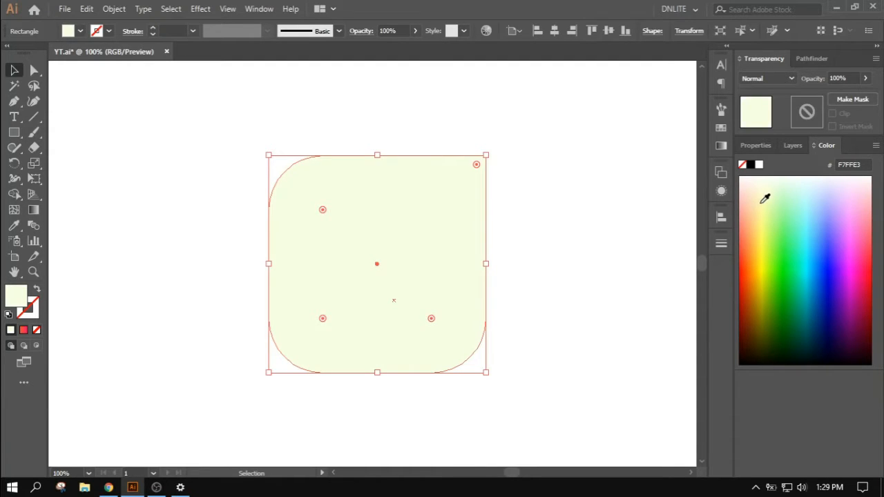
{"action": "left_click", "coordinate": [779, 193]}
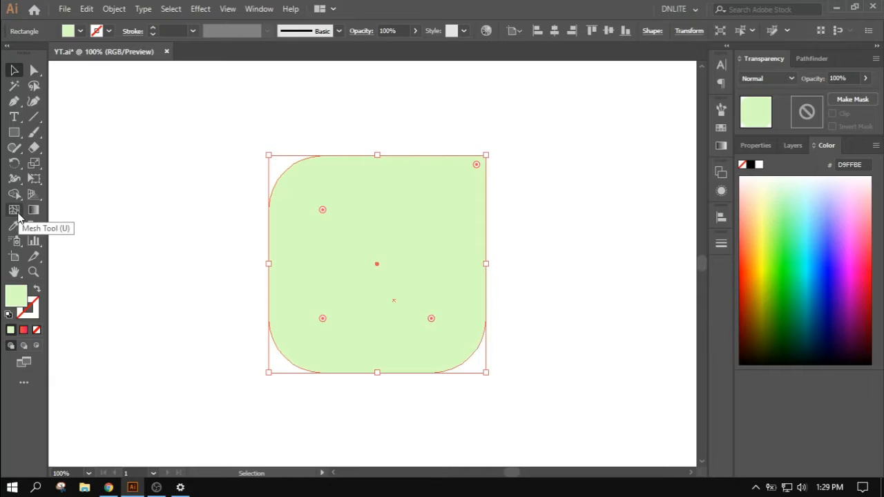
{"action": "left_click", "coordinate": [151, 158]}
Step: Draw a yellow (F7FF72) square about 60 px wide inside the upper-left area of the green shape
{"action": "left_click", "coordinate": [14, 134]}
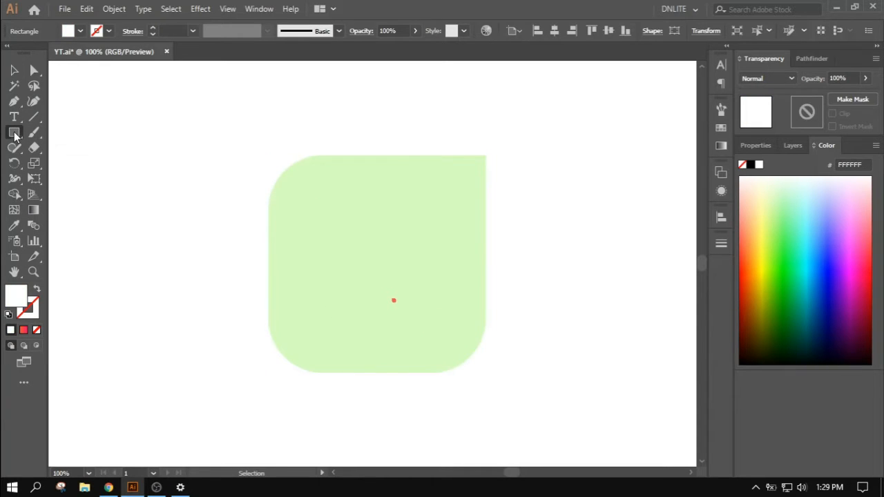
{"action": "left_click", "coordinate": [766, 224]}
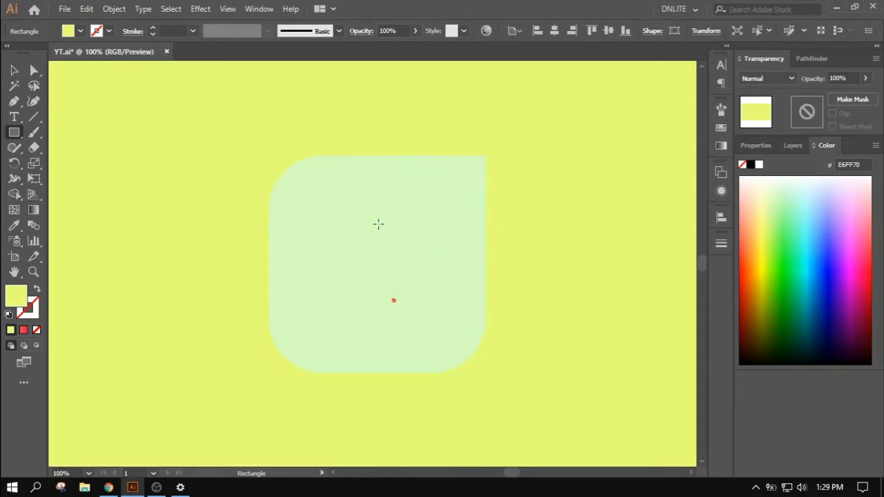
{"action": "key", "text": "ctrl+z"}
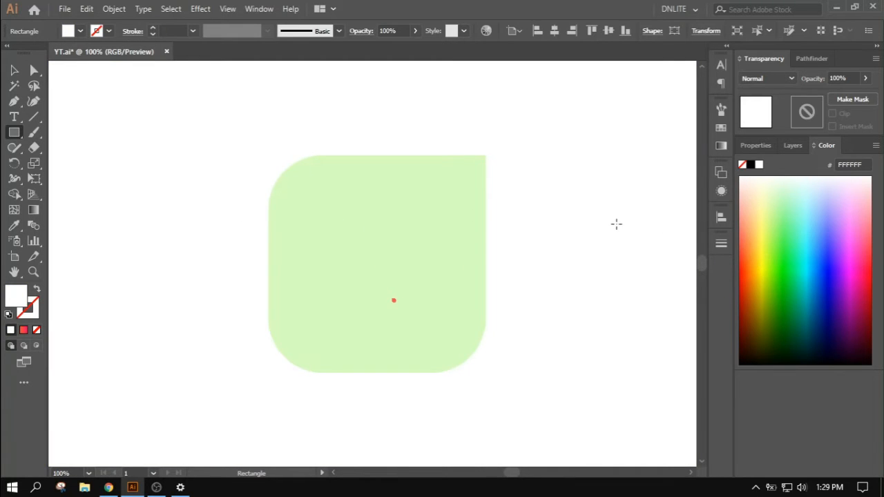
{"action": "scroll", "coordinate": [616, 224], "scroll_direction": "down", "scroll_amount": 2}
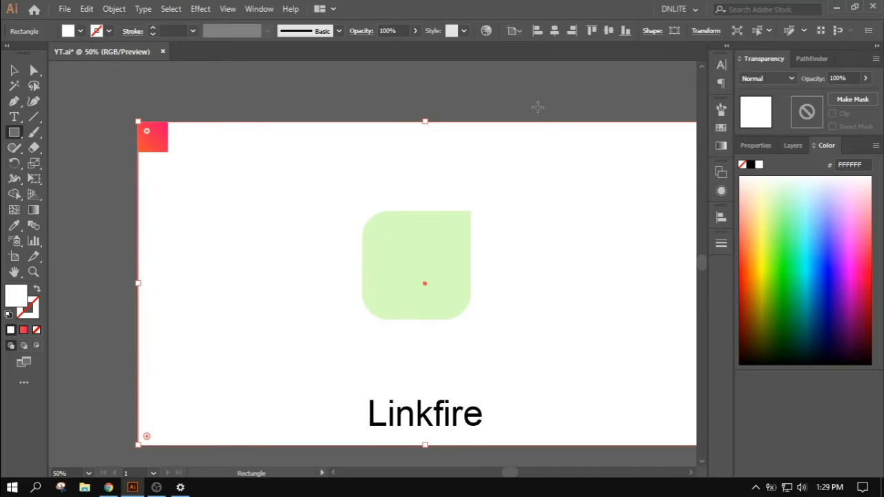
{"action": "left_click", "coordinate": [537, 107], "text": "ctrl"}
{"action": "scroll", "coordinate": [426, 265], "scroll_direction": "up", "scroll_amount": 3}
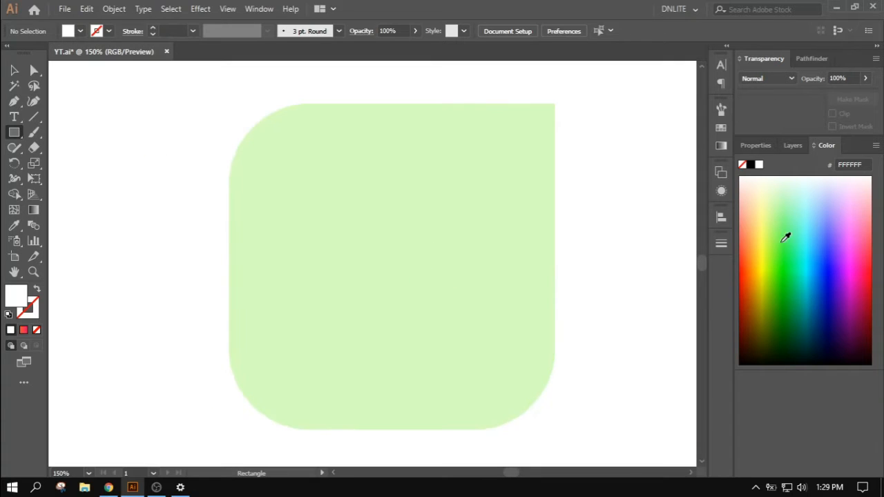
{"action": "left_click", "coordinate": [766, 222]}
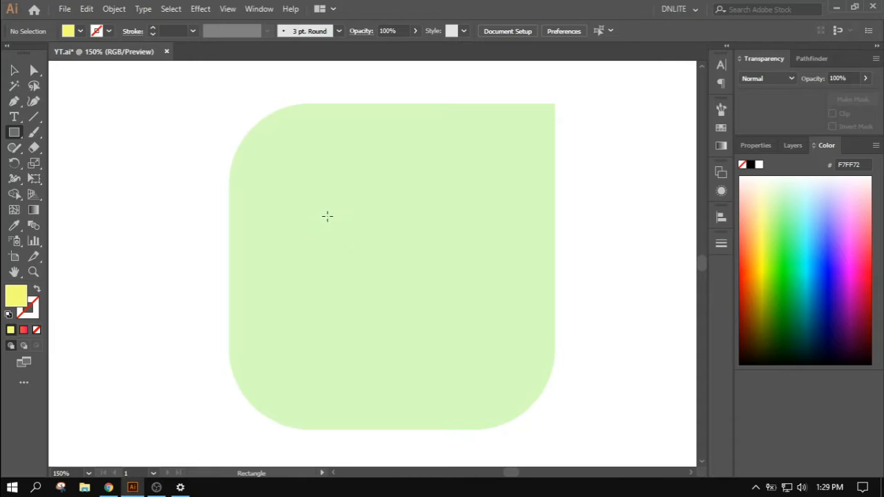
{"action": "left_click_drag", "start_coordinate": [324, 214], "coordinate": [359, 254]}
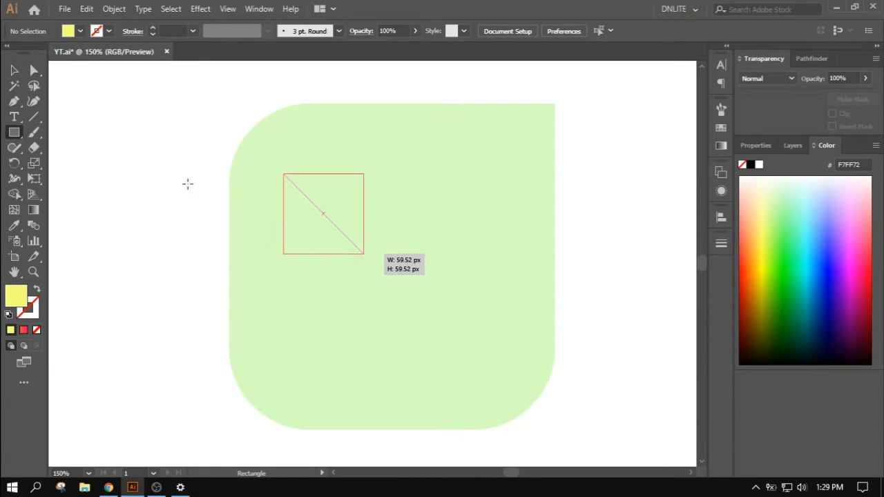
Step: Duplicate the yellow square below and to the right to form an L shape with the lower squares aligned
{"action": "left_click", "coordinate": [14, 70]}
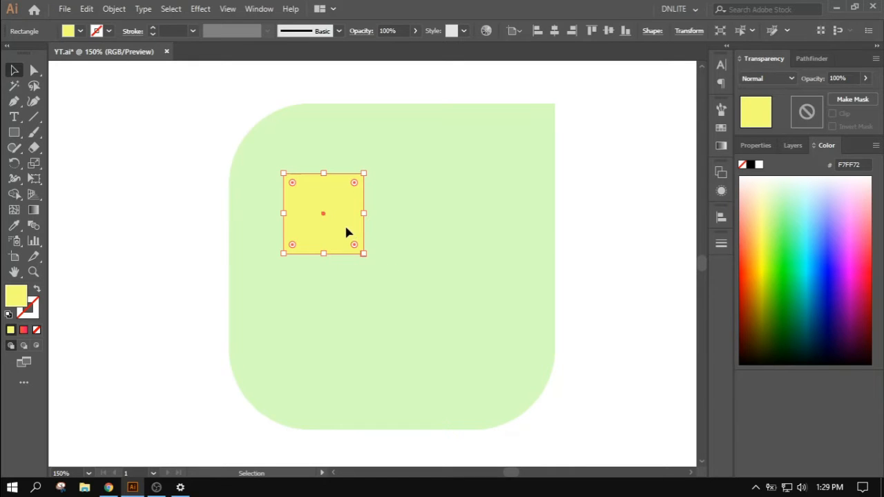
{"action": "left_click_drag", "start_coordinate": [347, 236], "coordinate": [435, 307]}
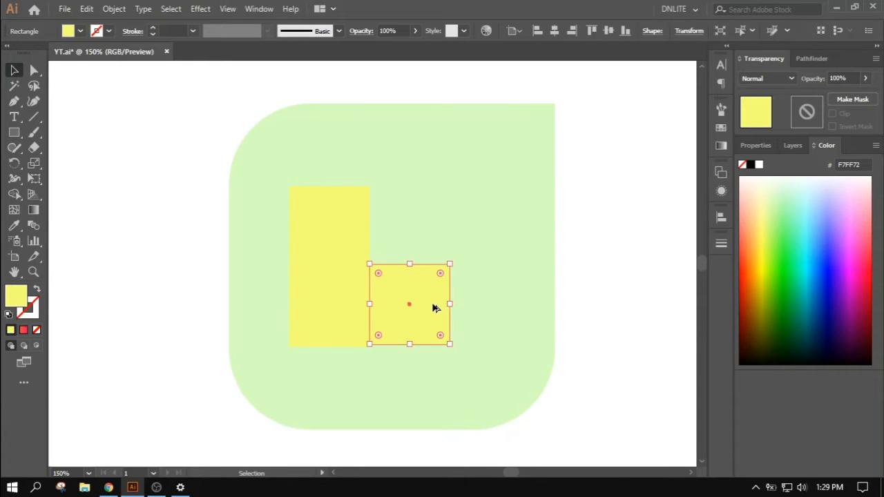
{"action": "left_click", "coordinate": [180, 272]}
{"action": "scroll", "coordinate": [437, 311], "scroll_direction": "up", "scroll_amount": 3}
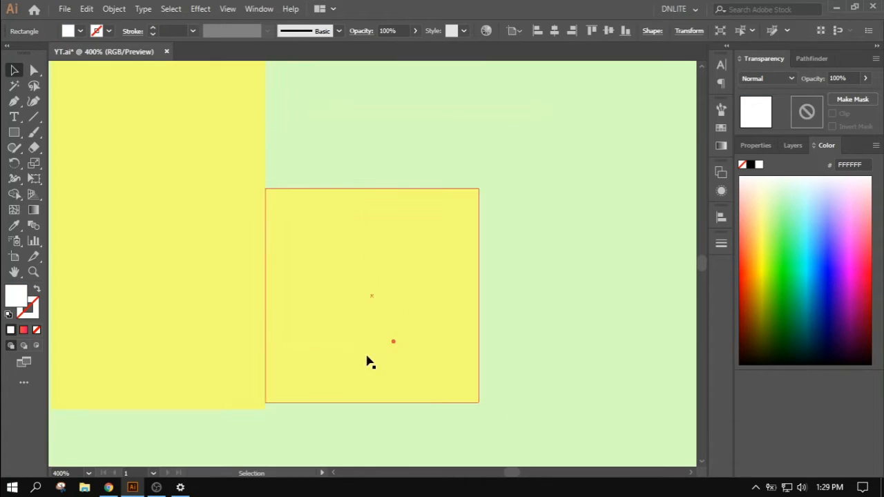
{"action": "left_click_drag", "start_coordinate": [365, 355], "coordinate": [394, 293]}
{"action": "left_click_drag", "start_coordinate": [359, 234], "coordinate": [361, 247]}
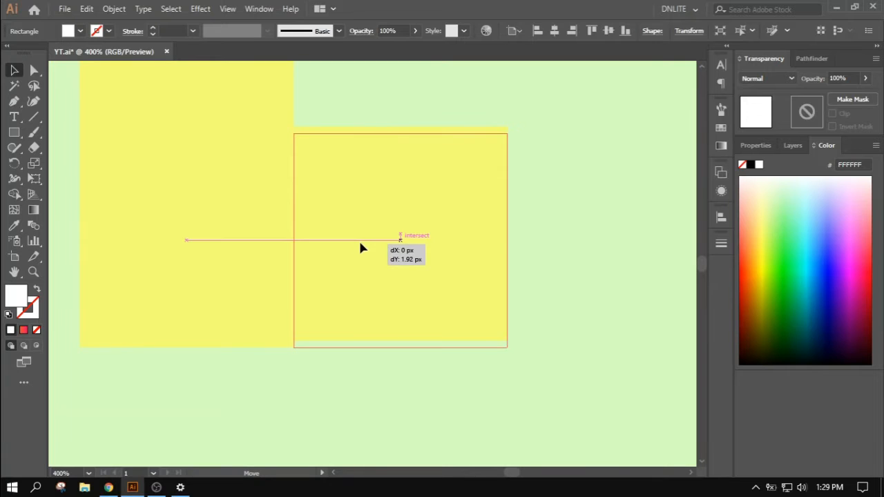
Step: Group the three yellow squares and scale the group up slightly from its centre
{"action": "scroll", "coordinate": [314, 274], "scroll_direction": "down", "scroll_amount": 2}
{"action": "left_click_drag", "start_coordinate": [314, 275], "coordinate": [384, 325]}
{"action": "left_click", "coordinate": [342, 293], "text": "shift"}
{"action": "left_click", "coordinate": [348, 228], "text": "shift"}
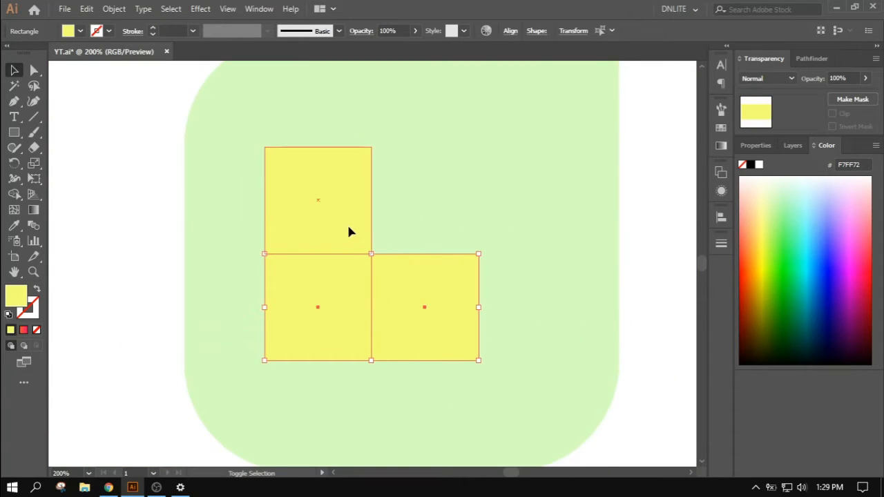
{"action": "scroll", "coordinate": [424, 257], "scroll_direction": "down", "scroll_amount": 1}
{"action": "left_click_drag", "start_coordinate": [420, 253], "coordinate": [400, 272]}
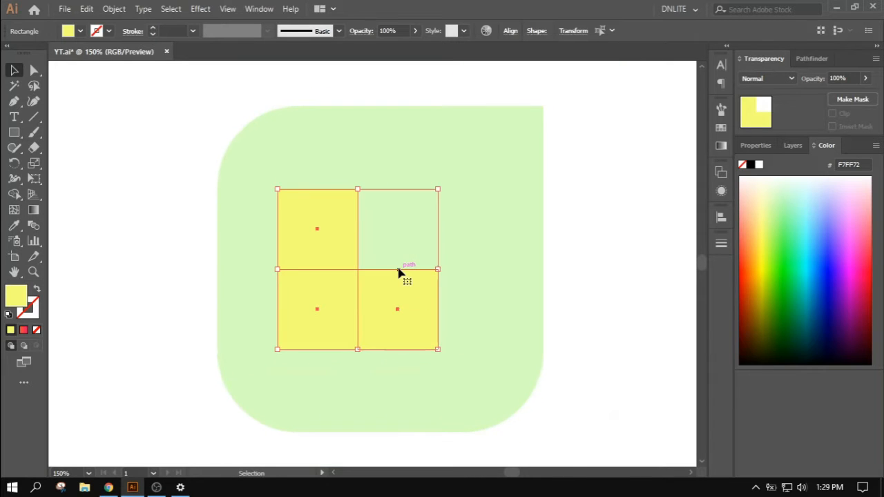
{"action": "key", "text": "ctrl+g"}
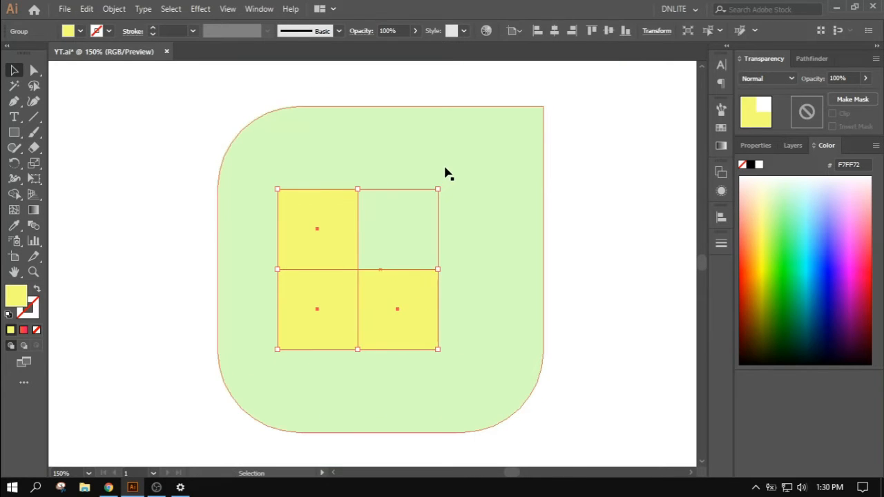
{"action": "left_click_drag", "start_coordinate": [438, 349], "coordinate": [442, 355]}
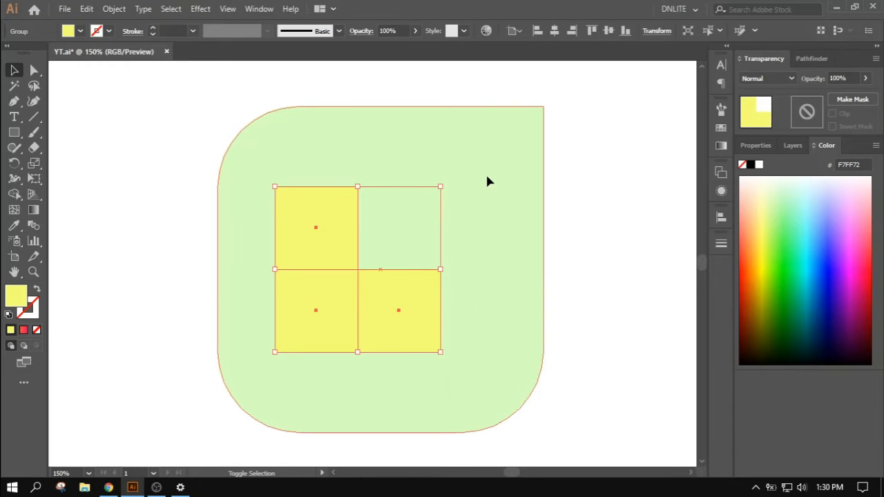
Step: Centre the yellow L group horizontally on the green shape, using the green shape as the key object
{"action": "left_click", "coordinate": [487, 181], "text": "shift"}
{"action": "left_click", "coordinate": [486, 181]}
{"action": "left_click", "coordinate": [554, 30]}
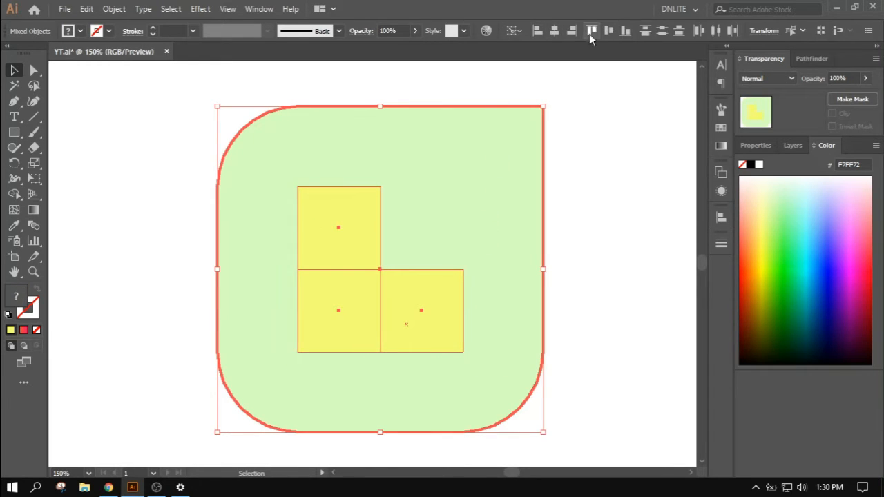
{"action": "left_click", "coordinate": [591, 171]}
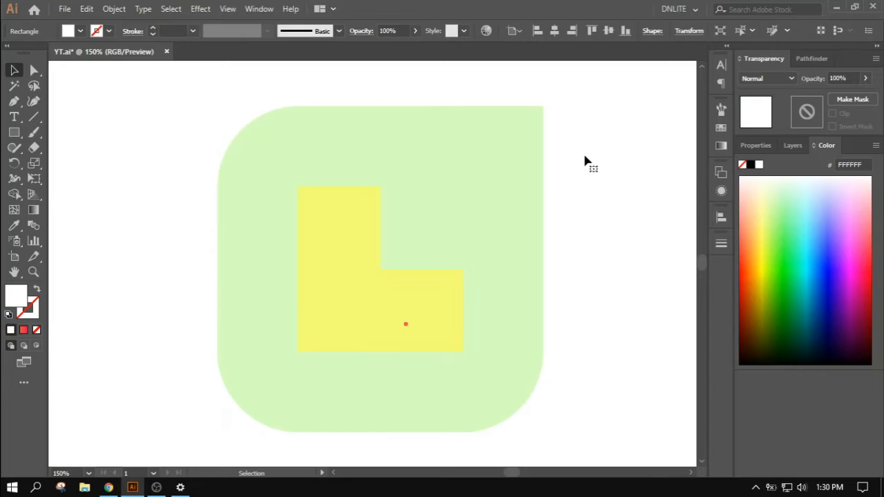
Step: Round the yellow L's upper-left, lower-left and lower-right outer corners slightly
{"action": "left_click", "coordinate": [423, 185]}
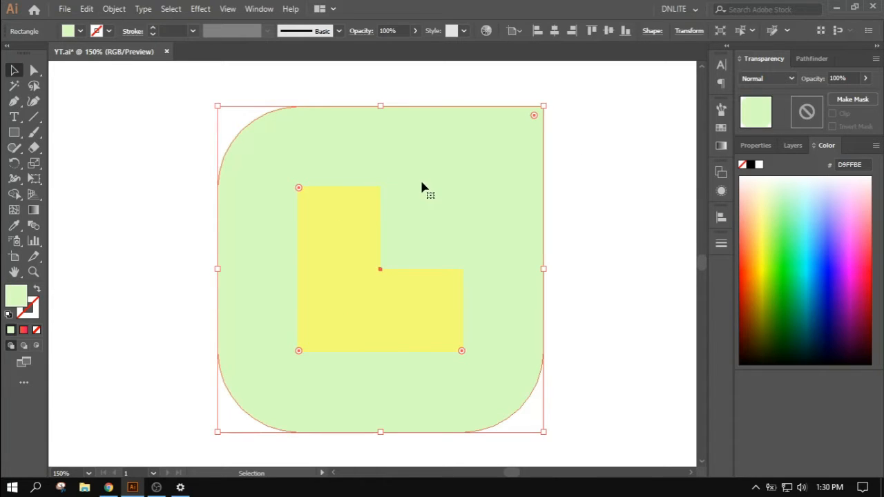
{"action": "left_click", "coordinate": [642, 243]}
{"action": "left_click", "coordinate": [352, 221]}
{"action": "key", "text": "a"}
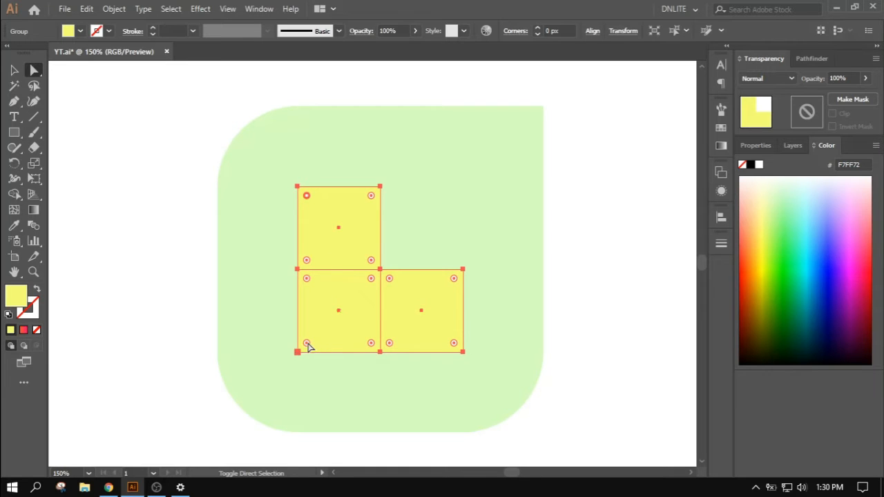
{"action": "left_click_drag", "start_coordinate": [309, 347], "coordinate": [311, 345]}
{"action": "key", "text": "ctrl+z"}
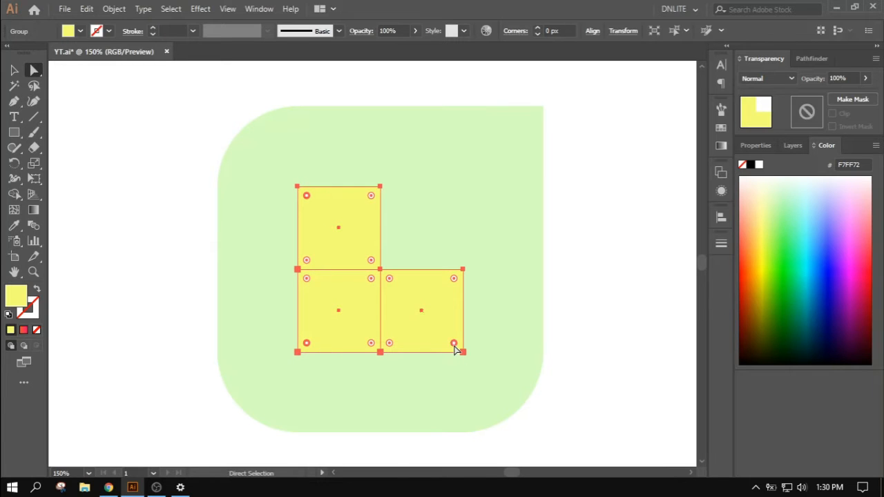
{"action": "left_click_drag", "start_coordinate": [455, 345], "coordinate": [443, 336]}
{"action": "left_click", "coordinate": [619, 225]}
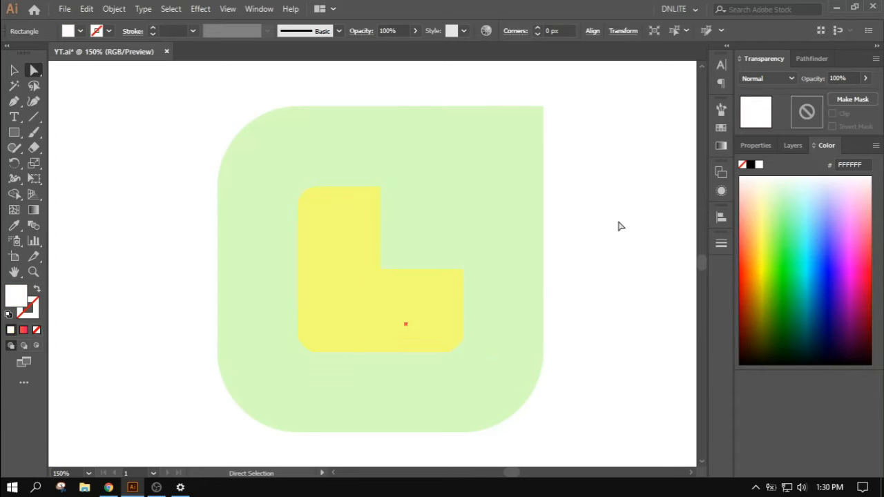
{"action": "scroll", "coordinate": [601, 221], "scroll_direction": "down", "scroll_amount": 3}
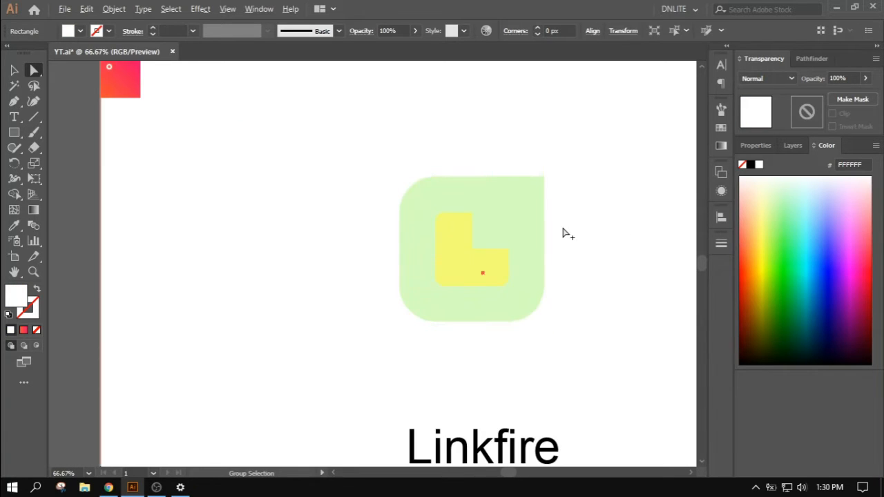
Step: Fill the rounded green shape with the orange-to-pink gradient sampled from the small square in the artboard's corner using the Eyedropper
{"action": "left_click_drag", "start_coordinate": [566, 233], "coordinate": [481, 249]}
{"action": "scroll", "coordinate": [483, 253], "scroll_direction": "up", "scroll_amount": 1}
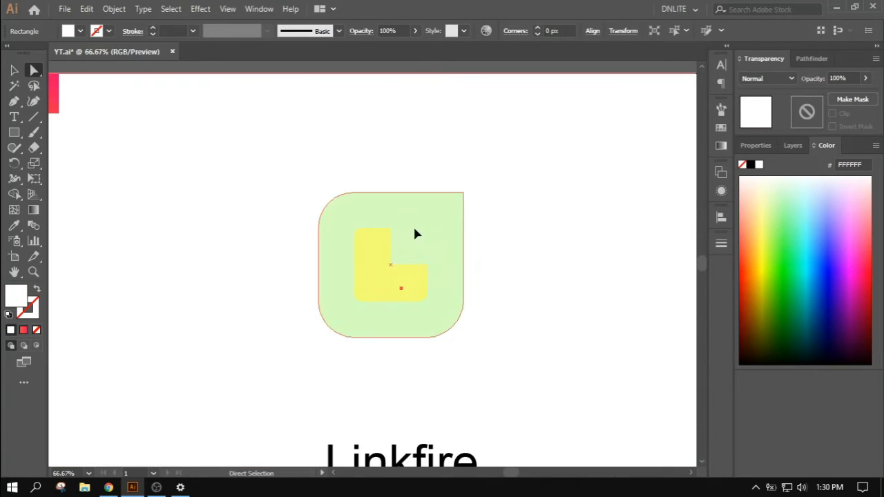
{"action": "left_click", "coordinate": [416, 233]}
{"action": "scroll", "coordinate": [414, 234], "scroll_direction": "down", "scroll_amount": 1}
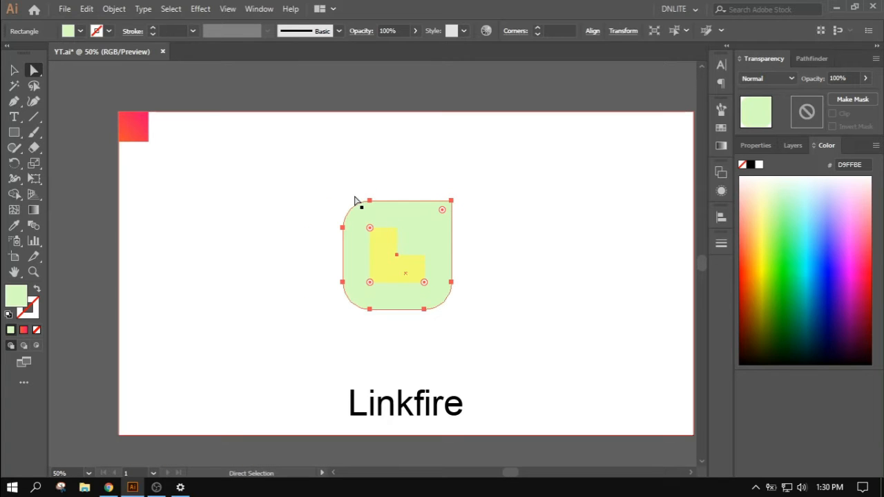
{"action": "key", "text": "i"}
{"action": "left_click", "coordinate": [130, 120]}
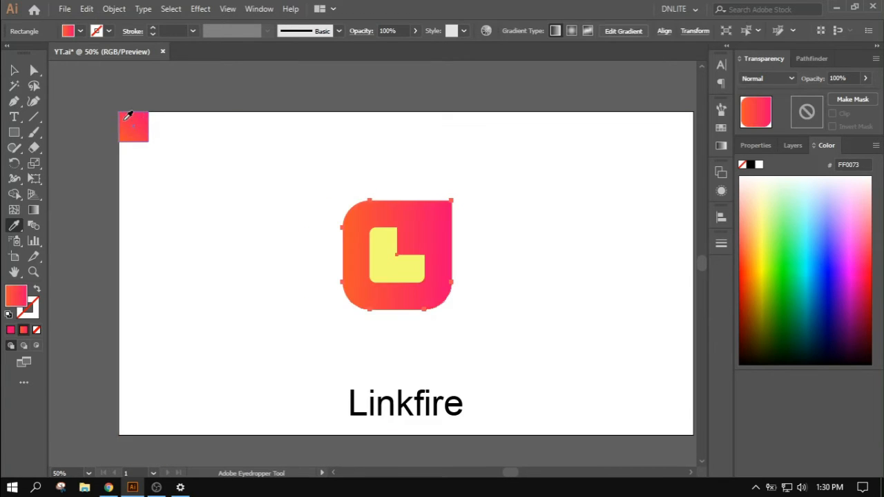
{"action": "left_click", "coordinate": [13, 72]}
Step: Ungroup the yellow L shape into its three separate squares
{"action": "scroll", "coordinate": [392, 278], "scroll_direction": "up", "scroll_amount": 1}
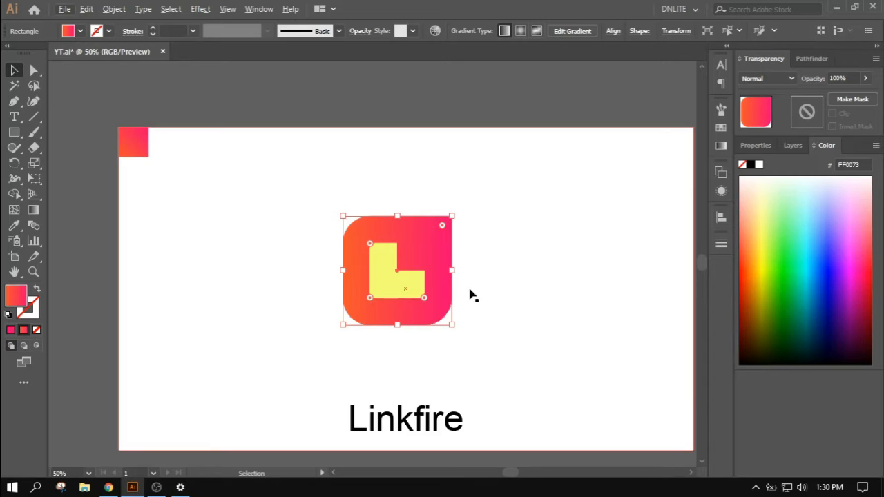
{"action": "scroll", "coordinate": [472, 296], "scroll_direction": "up", "scroll_amount": 1}
{"action": "scroll", "coordinate": [472, 295], "scroll_direction": "up", "scroll_amount": 1}
{"action": "left_click", "coordinate": [341, 239]}
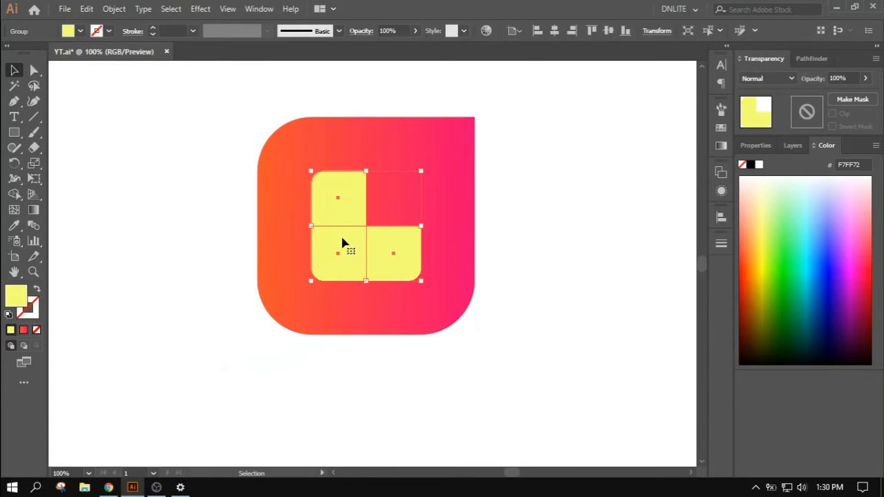
{"action": "right_click", "coordinate": [324, 231]}
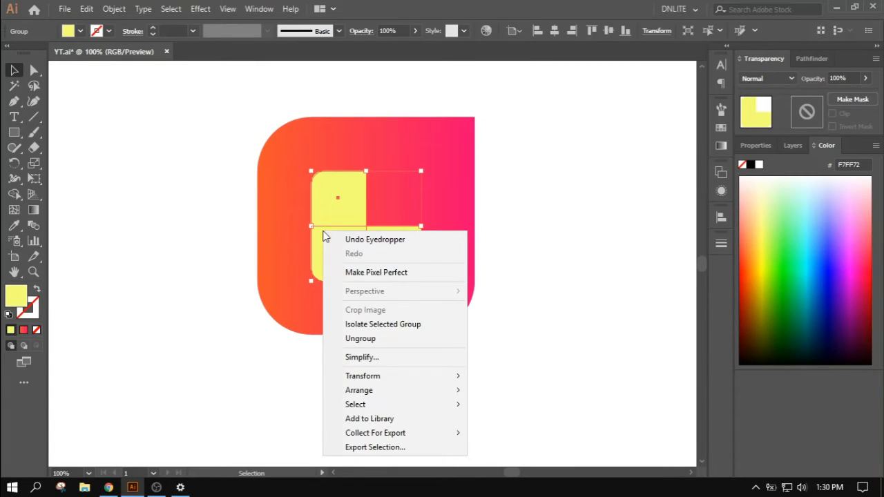
{"action": "left_click", "coordinate": [392, 338]}
{"action": "left_click", "coordinate": [523, 223]}
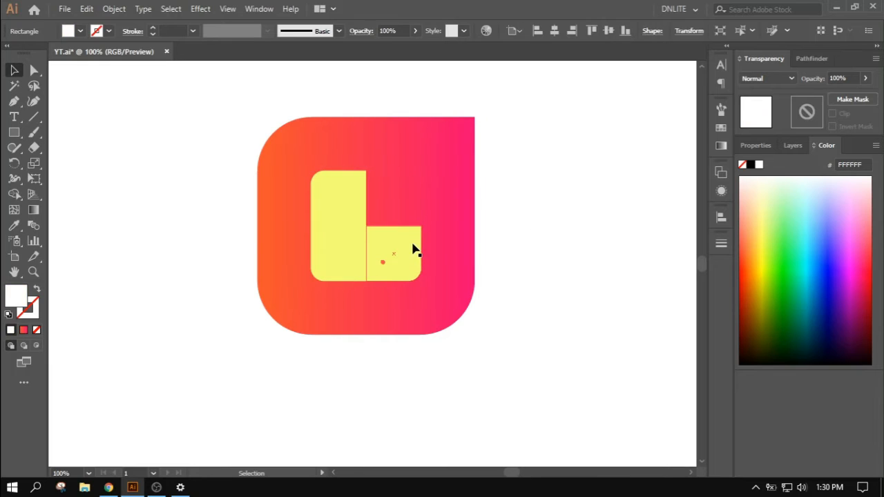
Step: Select the three yellow squares together and change their fill to white (FFFFFF)
{"action": "left_click", "coordinate": [409, 248]}
{"action": "left_click", "coordinate": [346, 250], "text": "shift"}
{"action": "left_click", "coordinate": [342, 203], "text": "shift"}
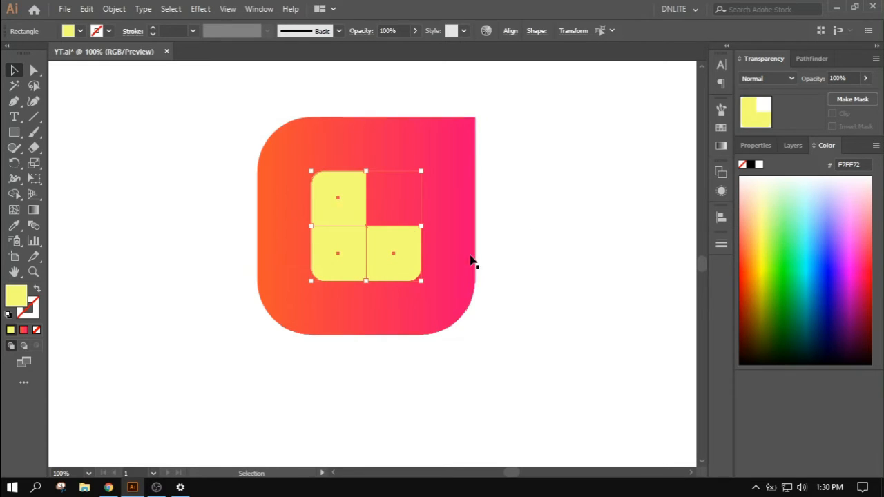
{"action": "left_click", "coordinate": [758, 165]}
{"action": "left_click", "coordinate": [543, 177]}
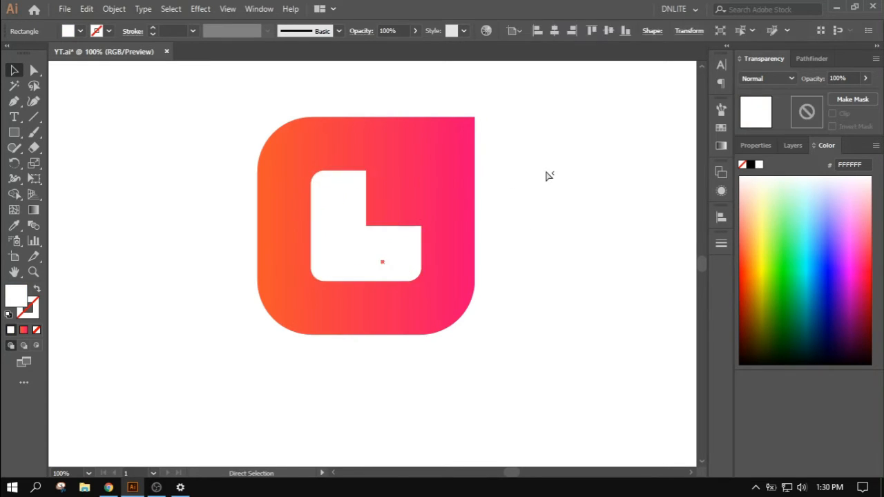
{"action": "left_click", "coordinate": [410, 252]}
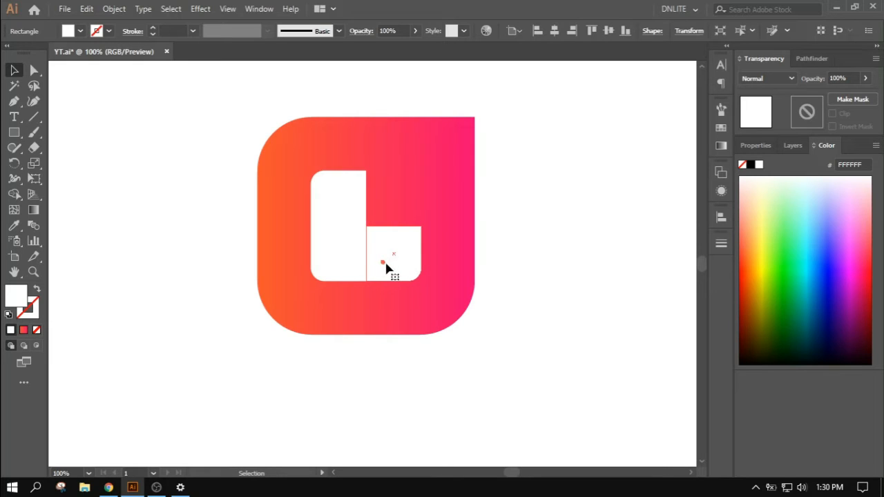
{"action": "mouse_move", "coordinate": [383, 264]}
{"action": "left_mouse_down"}
{"action": "mouse_move", "coordinate": [385, 274]}
{"action": "mouse_move", "coordinate": [536, 307]}
{"action": "left_mouse_up"}
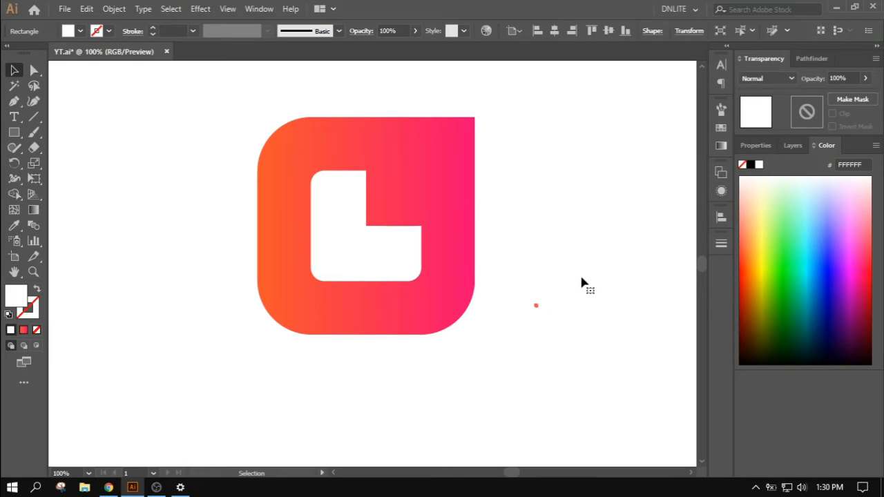
{"action": "left_click_drag", "start_coordinate": [579, 277], "coordinate": [512, 339]}
{"action": "left_click", "coordinate": [537, 316]}
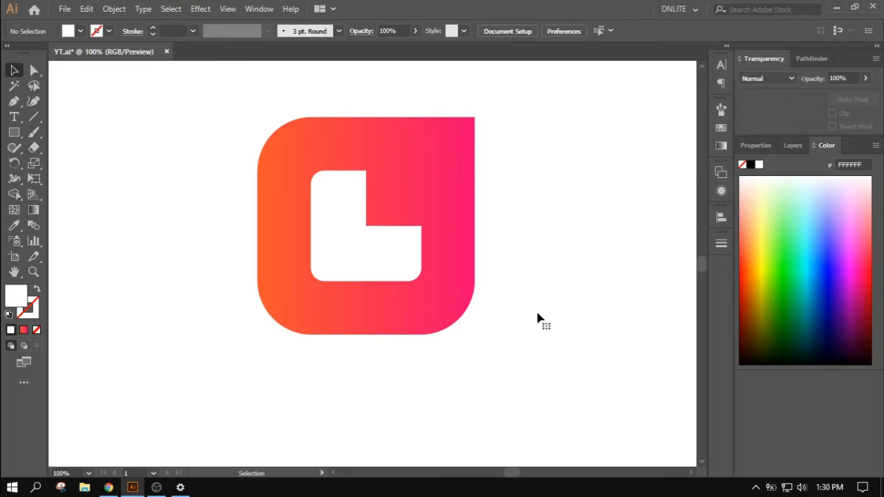
{"action": "key", "text": "ctrl+z"}
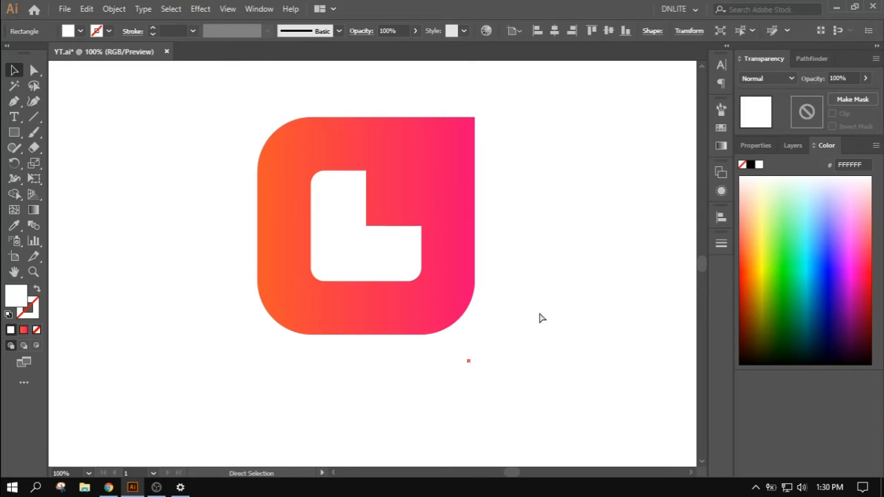
{"action": "key", "text": "ctrl+z"}
Step: Lower the opacity of the L's upper white square to about 60%
{"action": "left_click", "coordinate": [340, 198]}
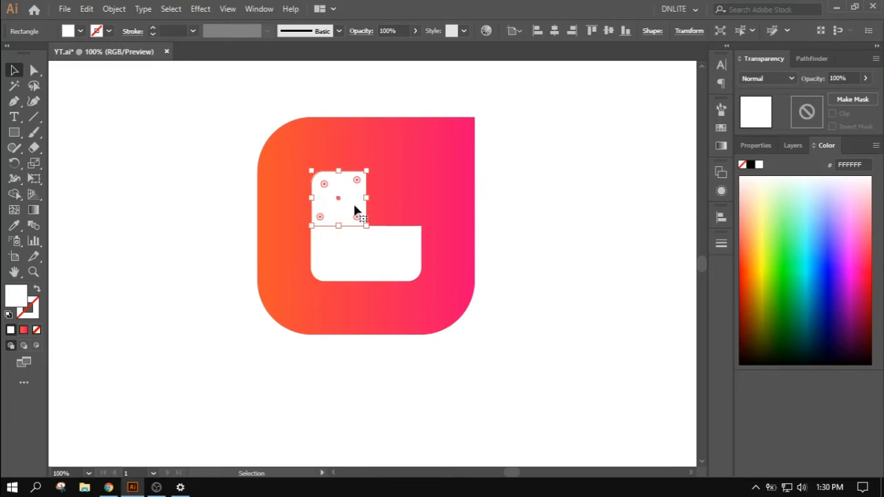
{"action": "left_click", "coordinate": [866, 77]}
{"action": "left_click_drag", "start_coordinate": [844, 94], "coordinate": [843, 94]}
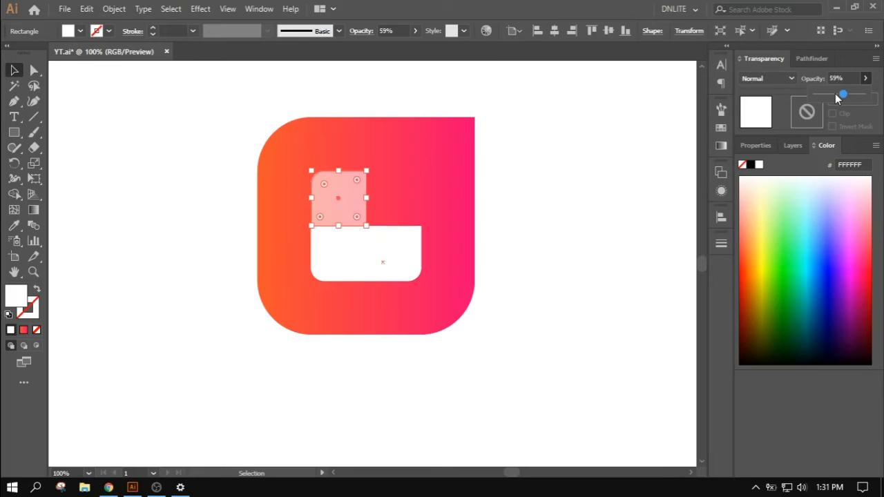
{"action": "left_click", "coordinate": [357, 256]}
Step: Lower the opacity of the L's lower-left square to 76%
{"action": "left_click", "coordinate": [339, 256]}
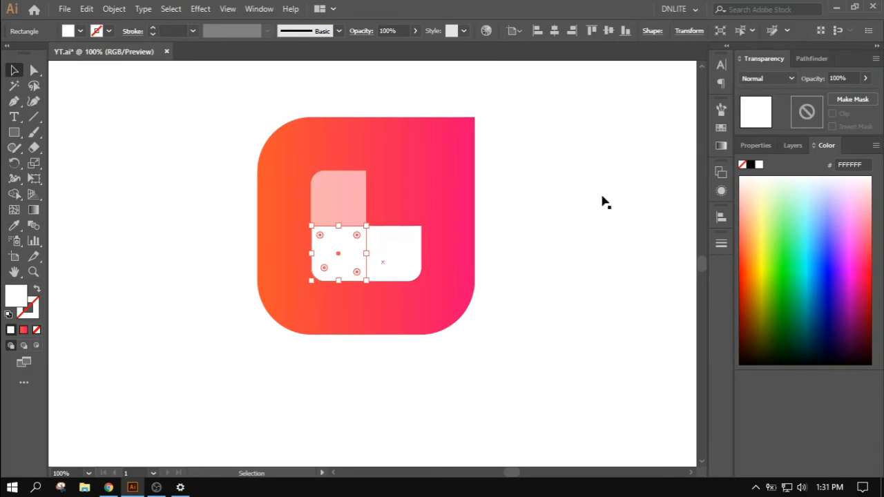
{"action": "left_click", "coordinate": [865, 77]}
{"action": "left_click_drag", "start_coordinate": [863, 93], "coordinate": [851, 96]}
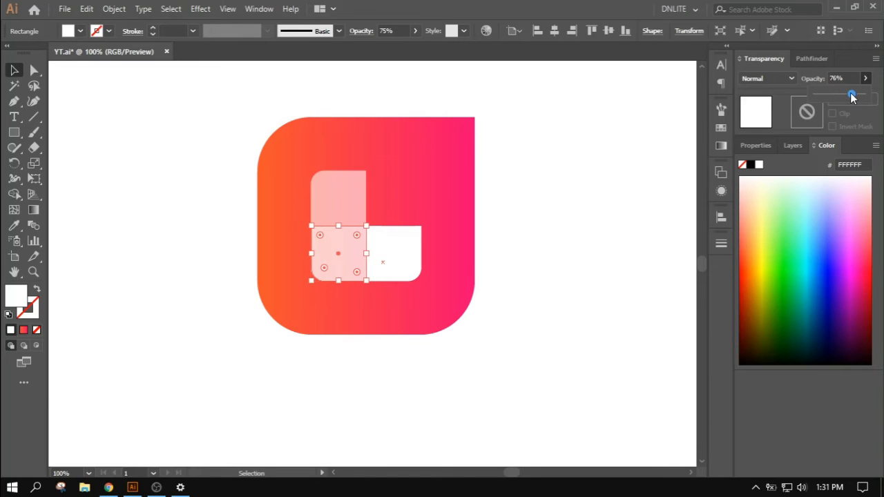
{"action": "left_click", "coordinate": [545, 210]}
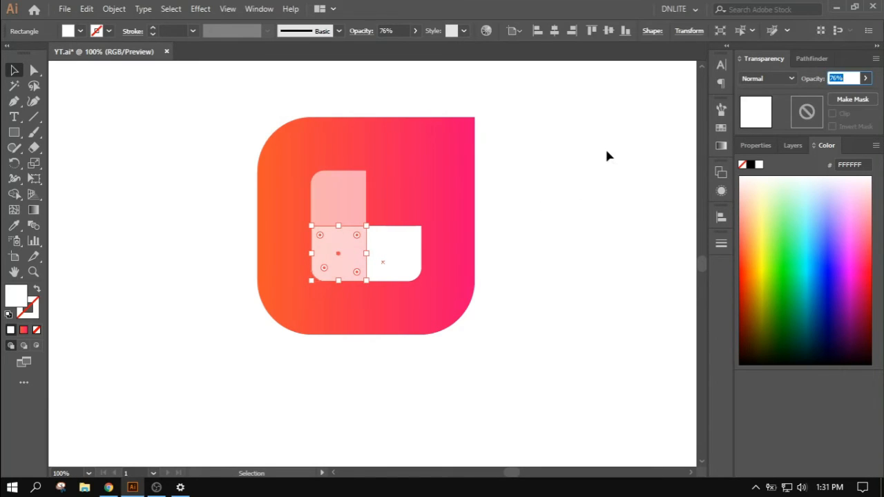
{"action": "left_click", "coordinate": [598, 169]}
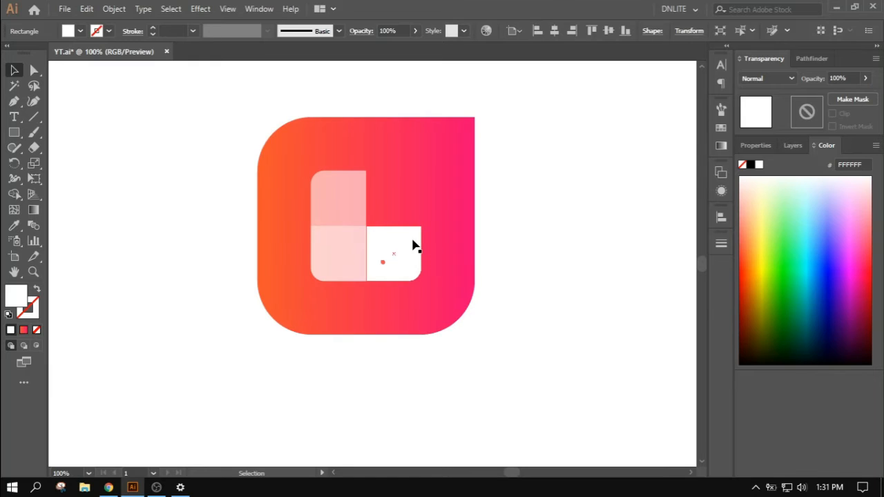
Step: Raise the opacity of the L's upper square slightly
{"action": "left_click", "coordinate": [345, 203]}
{"action": "left_click", "coordinate": [837, 79]}
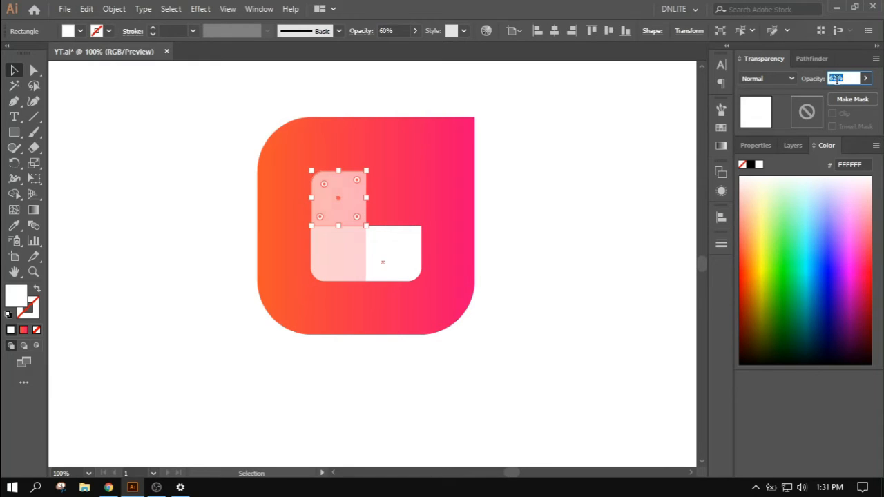
{"action": "left_click", "coordinate": [602, 179]}
Step: Raise the opacity of the L's lower-left square to slightly above 80%
{"action": "left_click", "coordinate": [352, 263]}
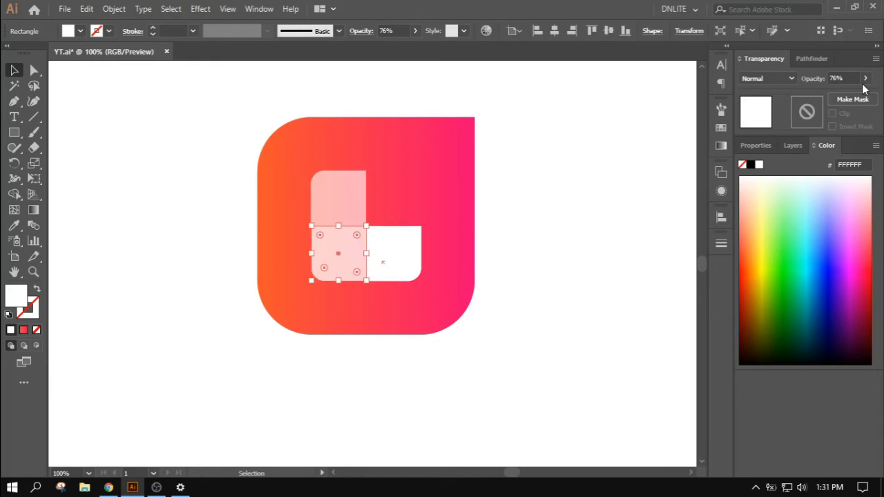
{"action": "left_click", "coordinate": [847, 78]}
{"action": "left_click", "coordinate": [605, 167]}
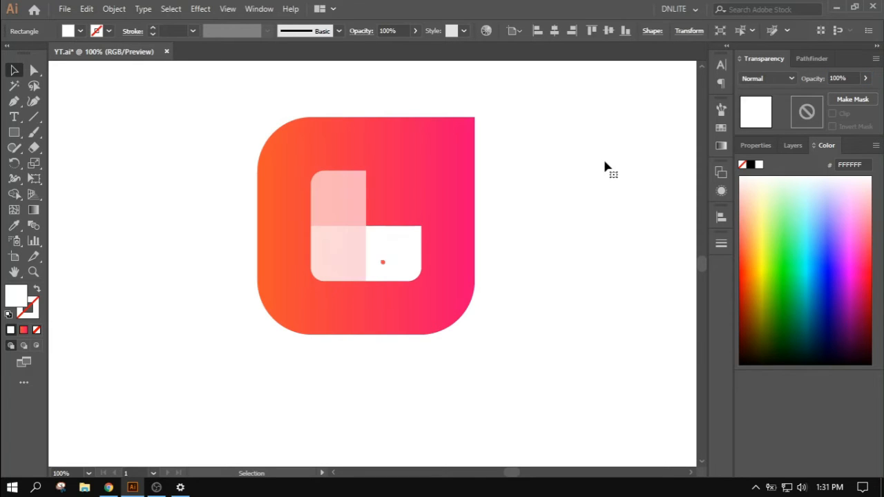
{"action": "left_click", "coordinate": [357, 245]}
{"action": "left_click", "coordinate": [854, 78]}
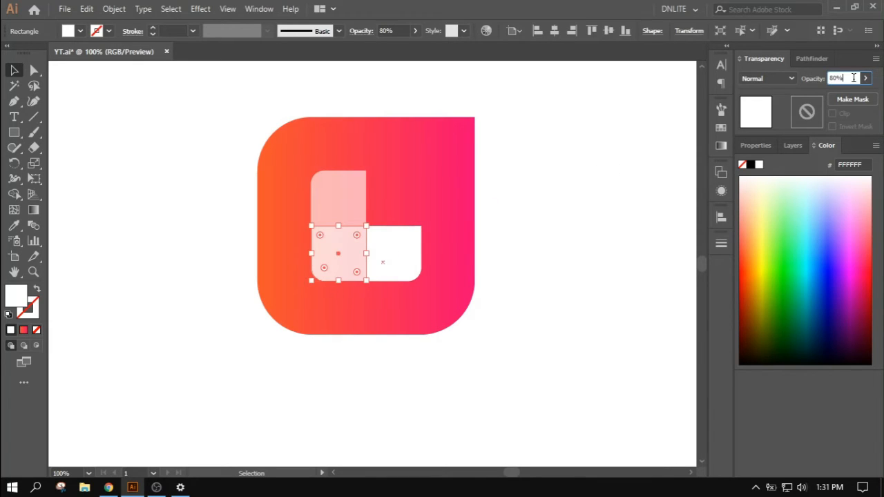
{"action": "left_click", "coordinate": [539, 213]}
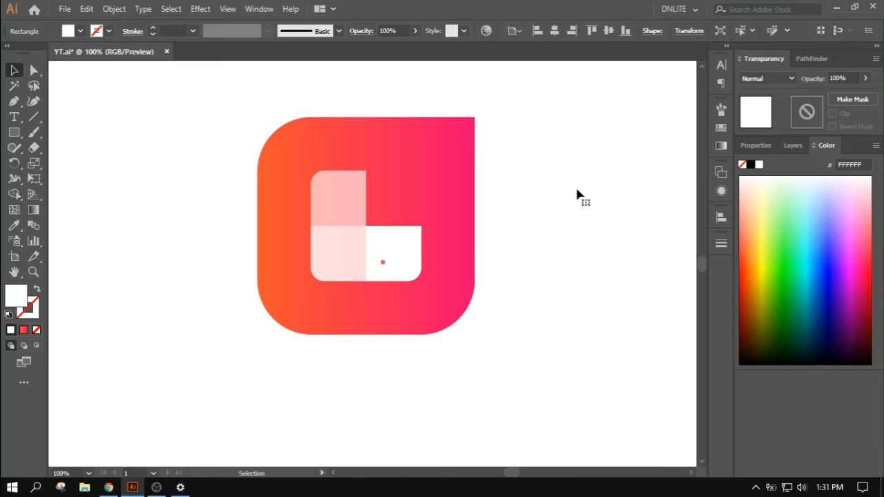
Step: Recolor the white background rectangle to light cream FFEED4 with Recolor Artwork, using about hue 37, saturation 17% and brightness 100%
{"action": "scroll", "coordinate": [578, 192], "scroll_direction": "down", "scroll_amount": 3}
{"action": "left_click_drag", "start_coordinate": [572, 191], "coordinate": [429, 258]}
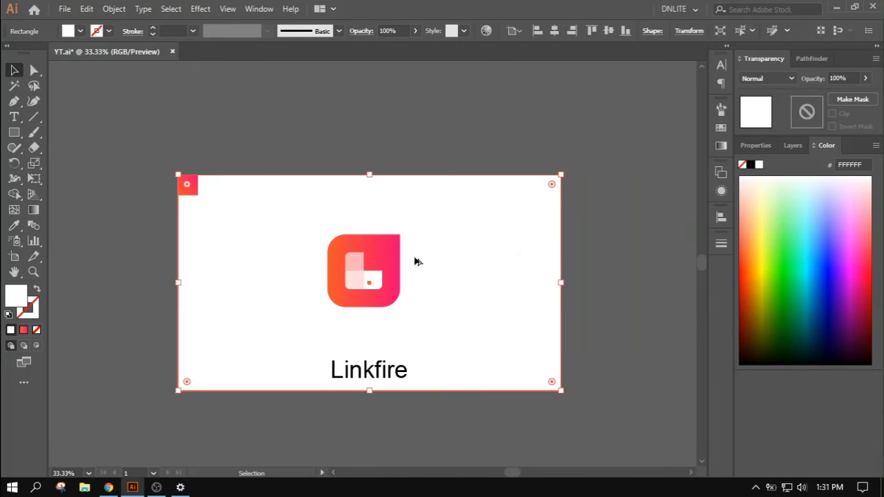
{"action": "scroll", "coordinate": [416, 261], "scroll_direction": "up", "scroll_amount": 1}
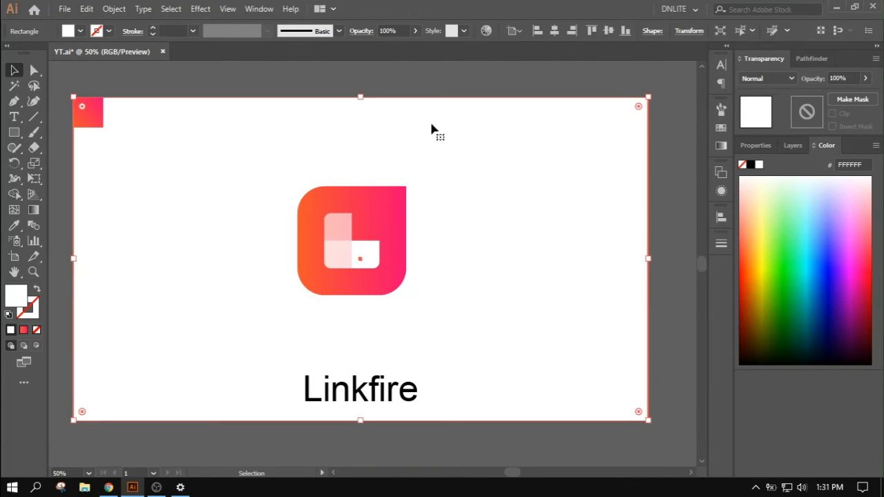
{"action": "left_click", "coordinate": [485, 31]}
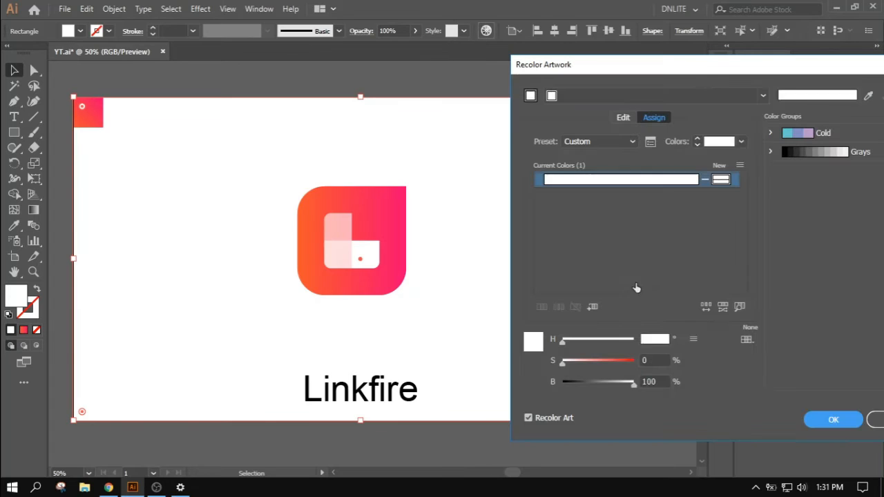
{"action": "mouse_move", "coordinate": [567, 339]}
{"action": "left_mouse_down"}
{"action": "mouse_move", "coordinate": [585, 360]}
{"action": "mouse_move", "coordinate": [563, 340]}
{"action": "left_mouse_up"}
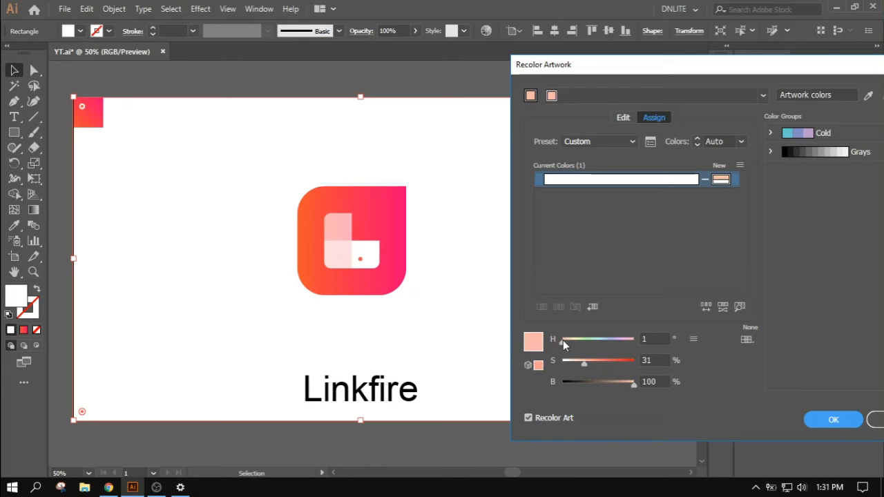
{"action": "left_click", "coordinate": [588, 362]}
{"action": "left_click", "coordinate": [704, 180]}
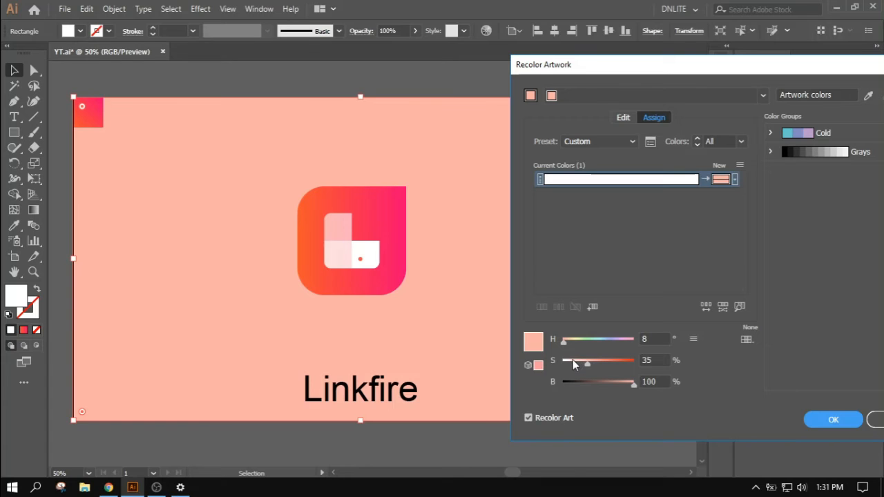
{"action": "left_click_drag", "start_coordinate": [572, 360], "coordinate": [575, 358]}
{"action": "left_click", "coordinate": [570, 339]}
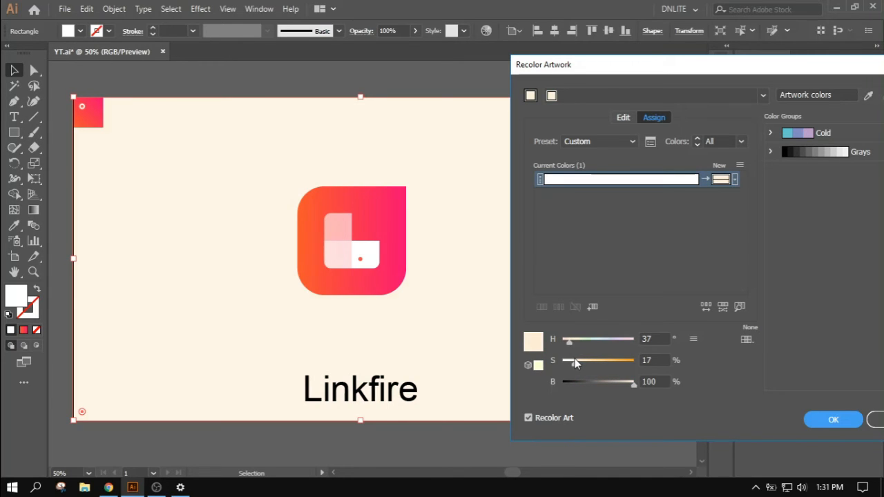
{"action": "left_click", "coordinate": [833, 420]}
{"action": "key", "text": "ctrl+shift+a"}
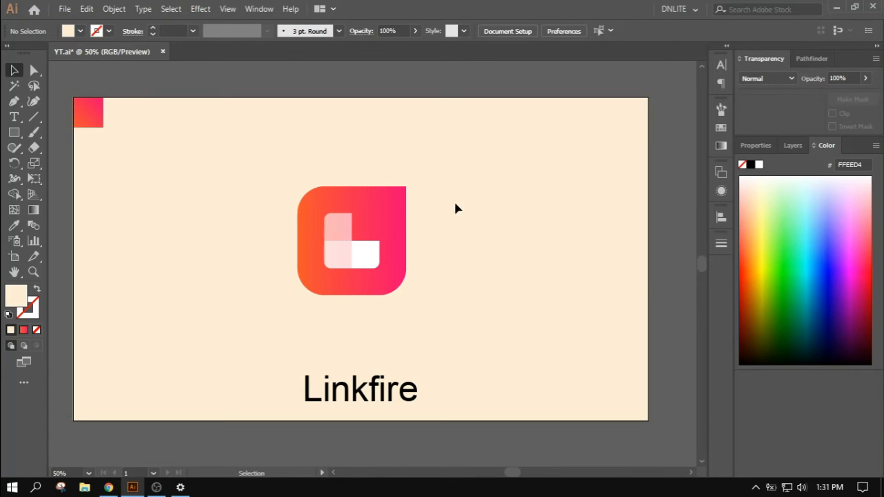
Step: Group the icon's shapes, shrink the group slightly, and move it about 135 px left and 12 px down
{"action": "left_click_drag", "start_coordinate": [450, 168], "coordinate": [253, 316]}
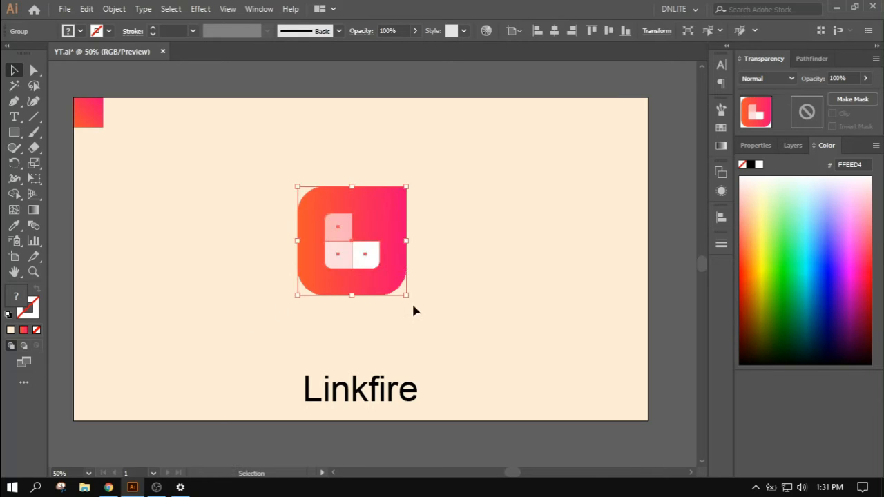
{"action": "left_click_drag", "start_coordinate": [407, 295], "coordinate": [403, 291]}
{"action": "left_click_drag", "start_coordinate": [374, 228], "coordinate": [316, 234]}
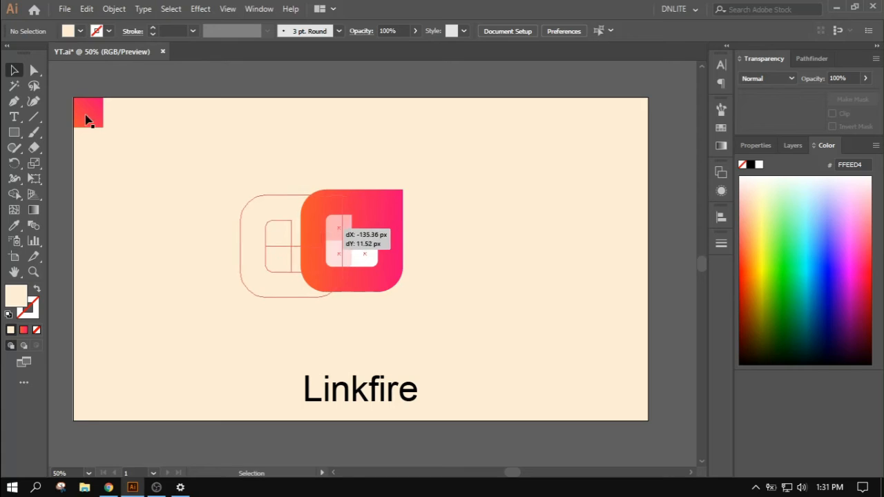
Step: Delete the gradient sample square in the artboard's corner and move the icon about 114 px farther left
{"action": "left_click", "coordinate": [92, 119]}
{"action": "key", "text": "Delete"}
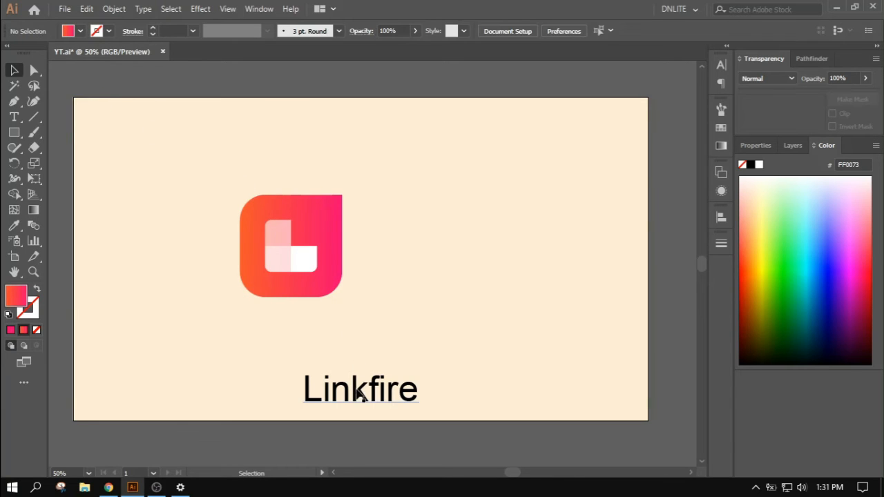
{"action": "left_click_drag", "start_coordinate": [318, 226], "coordinate": [267, 229]}
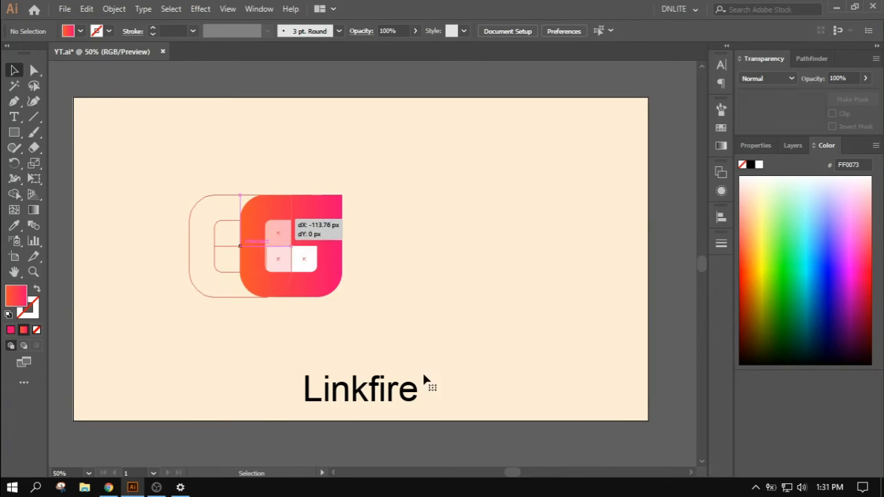
Step: Move the Linkfire wordmark beside the icon, level with its middle, and set its font size to 130 pt
{"action": "left_click_drag", "start_coordinate": [360, 386], "coordinate": [401, 252]}
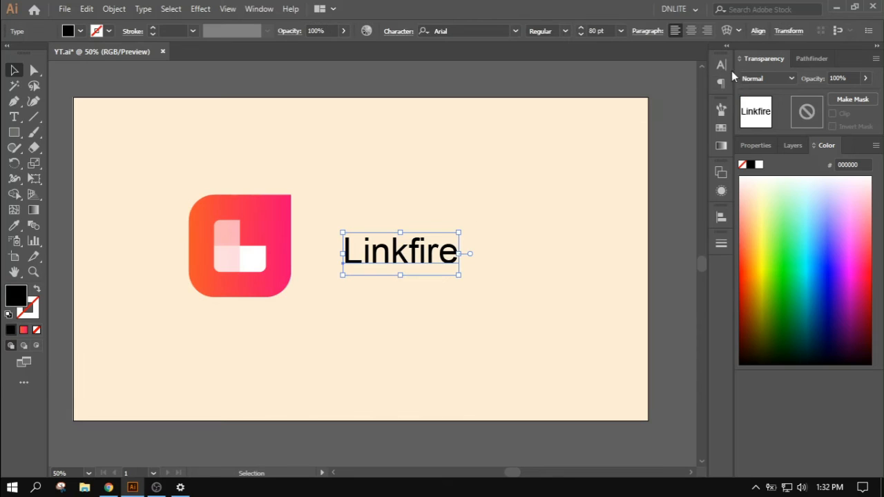
{"action": "left_click", "coordinate": [721, 65]}
{"action": "left_click", "coordinate": [603, 118]}
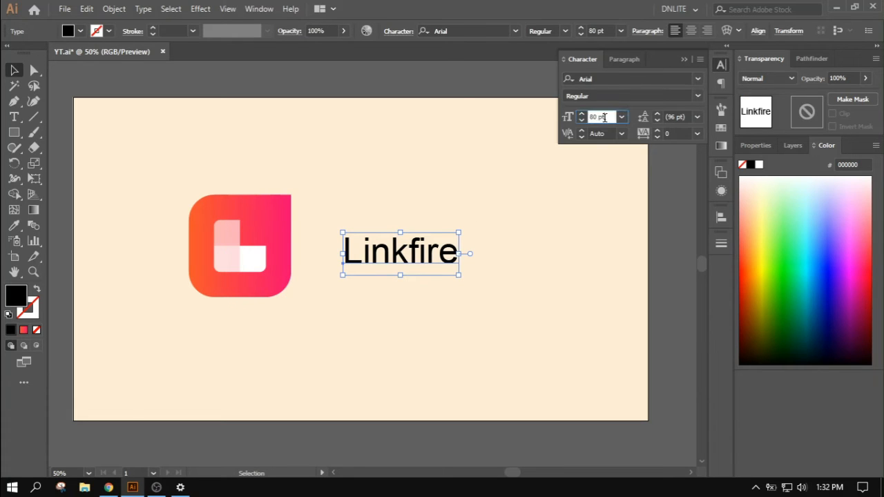
{"action": "key", "text": "shift+Up"}
{"action": "key", "text": "shift+Up"}
{"action": "key", "text": "shift+Up"}
{"action": "key", "text": "shift+Up"}
{"action": "key", "text": "shift+Up"}
{"action": "left_click_drag", "start_coordinate": [475, 242], "coordinate": [458, 245]}
Step: Set the wordmark's font to Product Sans Bold and scale it up to about 156 pt beside the icon
{"action": "left_click", "coordinate": [642, 80]}
{"action": "type", "text": "pr"}
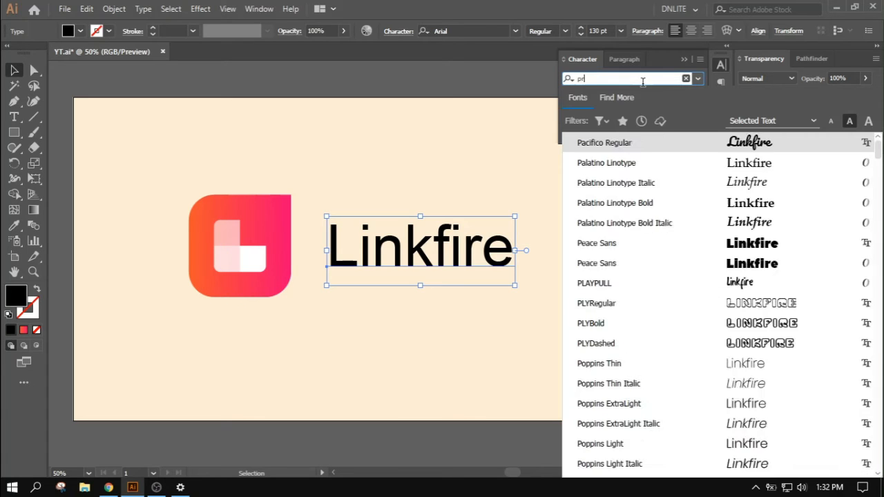
{"action": "type", "text": "oduc"}
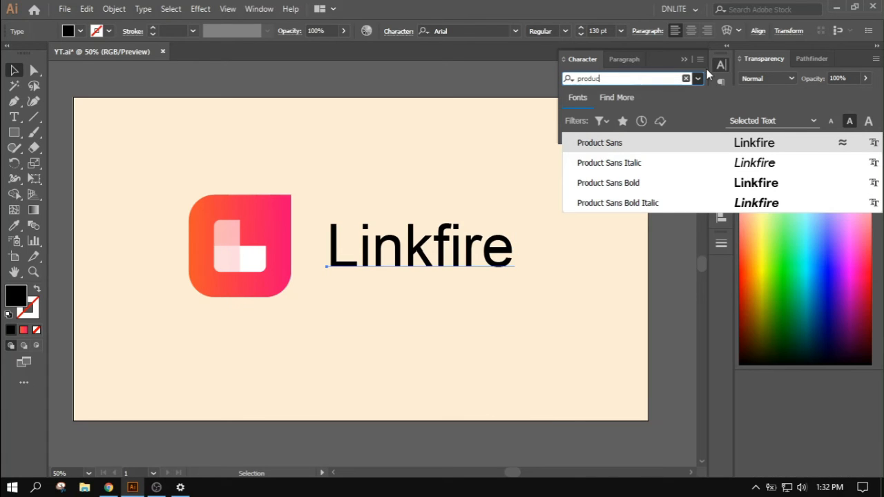
{"action": "left_click", "coordinate": [759, 182]}
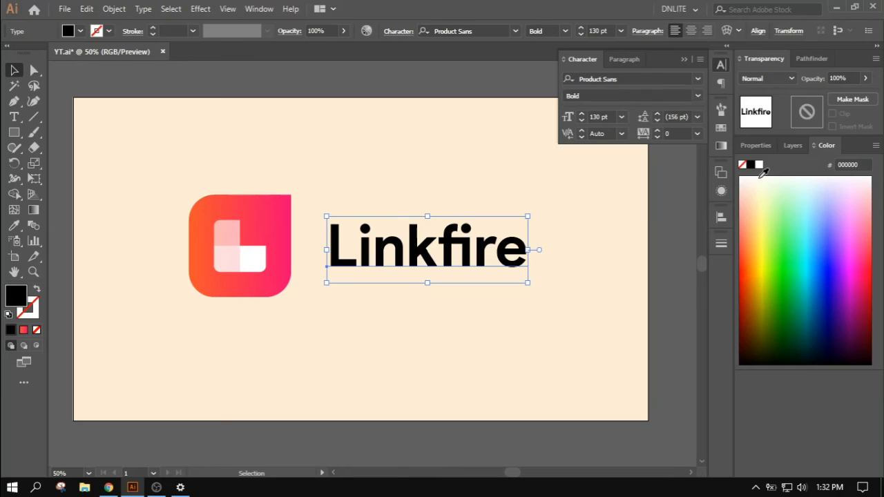
{"action": "left_click_drag", "start_coordinate": [531, 284], "coordinate": [550, 296]}
{"action": "left_click_drag", "start_coordinate": [427, 228], "coordinate": [435, 230]}
{"action": "left_click", "coordinate": [685, 59]}
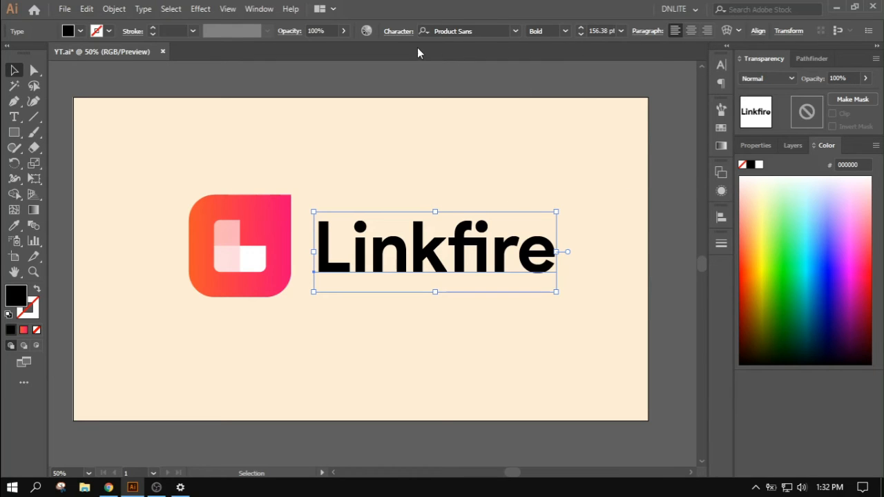
Step: Recolor the wordmark to dark purple 370C52 with Recolor Artwork, using hue 277, saturation 85% and brightness 32%
{"action": "left_click", "coordinate": [367, 31]}
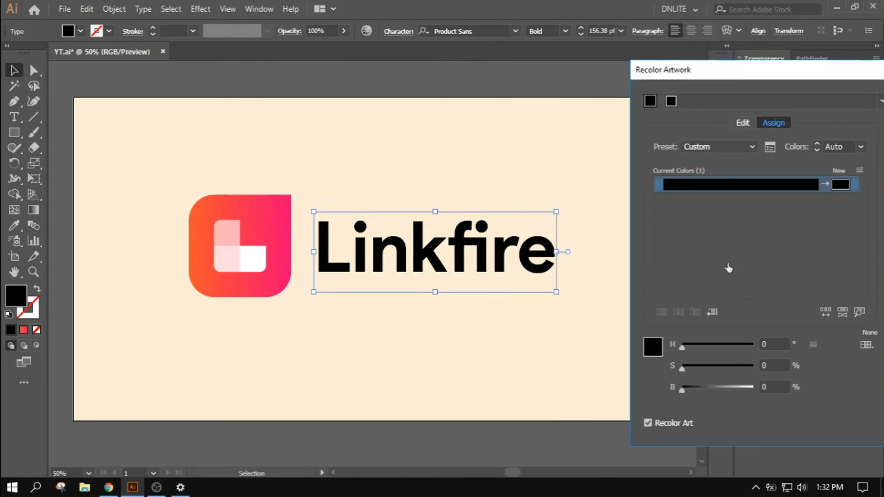
{"action": "left_click", "coordinate": [688, 387]}
{"action": "left_click", "coordinate": [689, 368]}
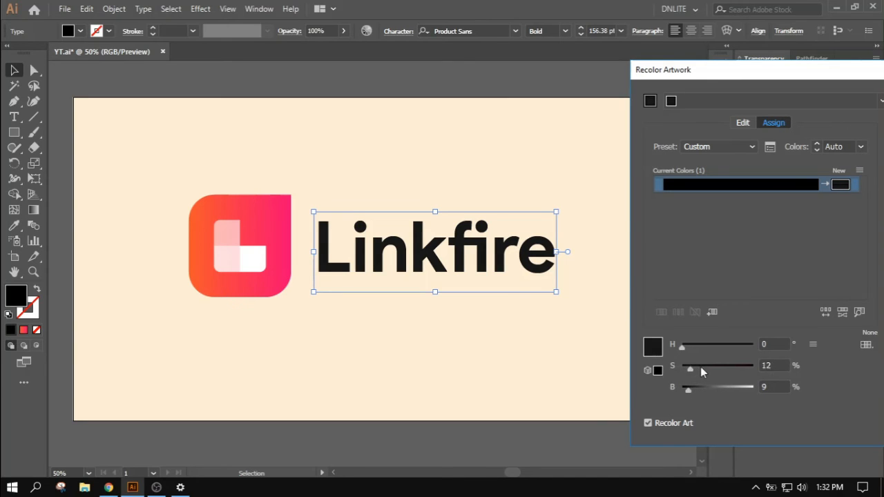
{"action": "left_click_drag", "start_coordinate": [700, 367], "coordinate": [739, 370]}
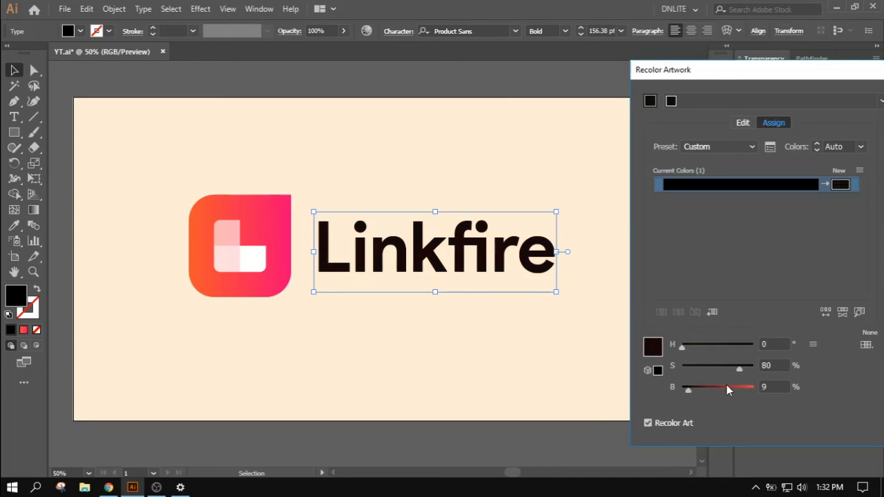
{"action": "left_click", "coordinate": [726, 385]}
{"action": "left_click", "coordinate": [707, 386]}
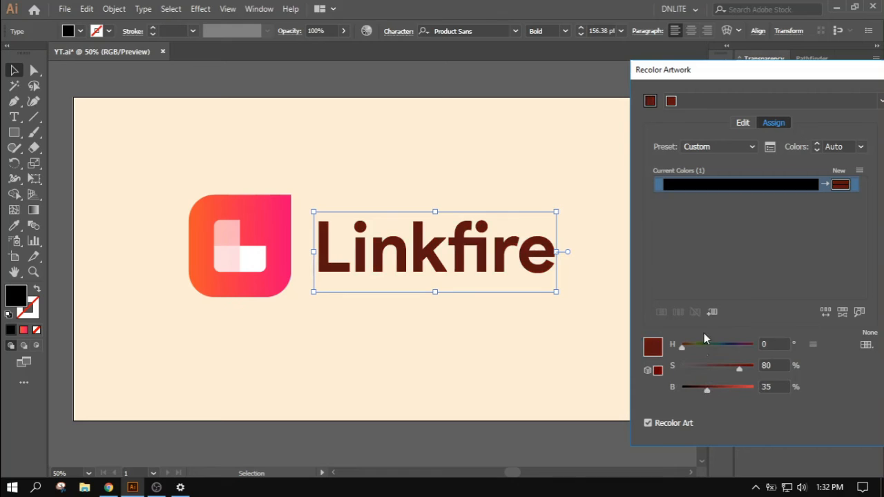
{"action": "left_click_drag", "start_coordinate": [727, 344], "coordinate": [736, 347]}
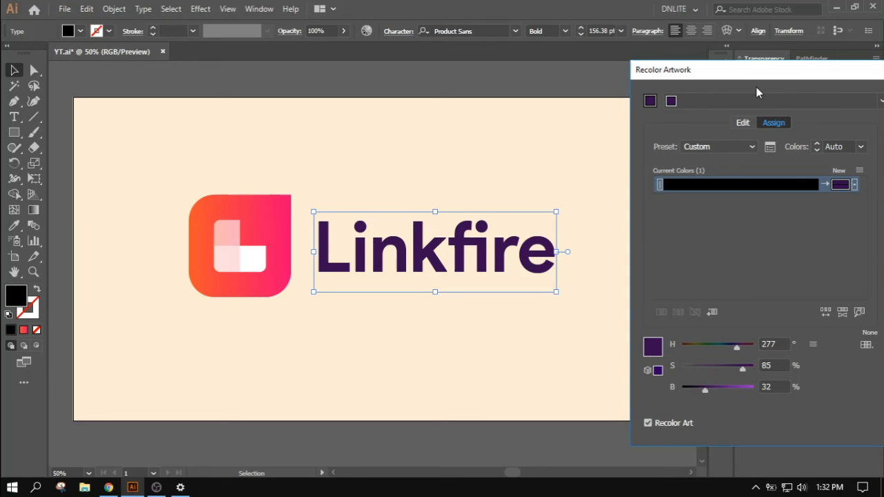
{"action": "left_click_drag", "start_coordinate": [759, 75], "coordinate": [523, 63]}
{"action": "left_click", "coordinate": [710, 412]}
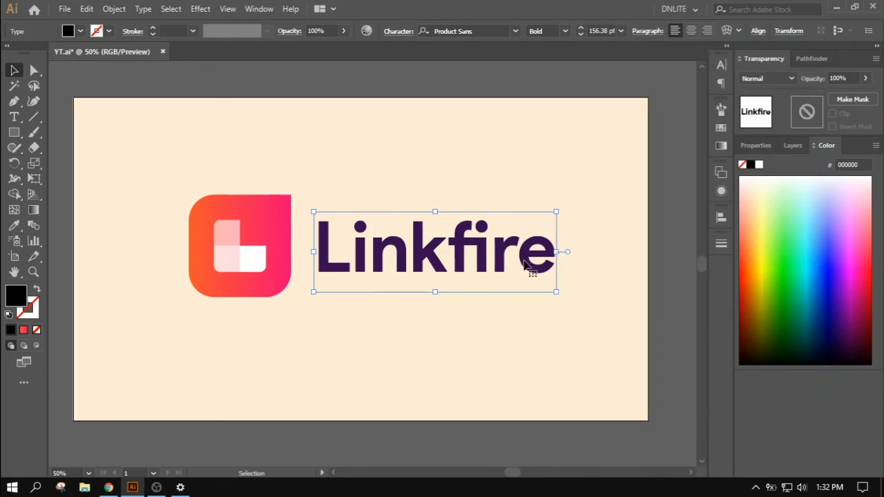
Step: Enlarge the wordmark slightly and shrink the icon a little to balance their sizes
{"action": "left_click_drag", "start_coordinate": [557, 291], "coordinate": [567, 295]}
{"action": "left_click", "coordinate": [600, 230]}
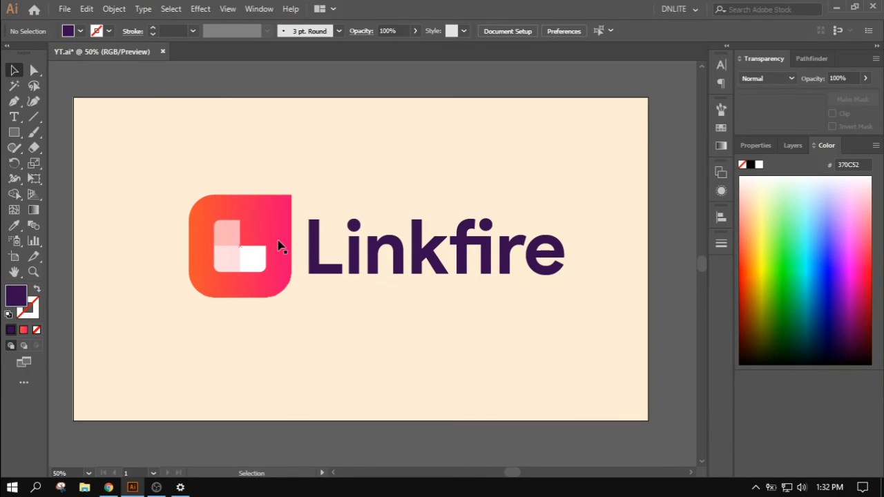
{"action": "left_click_drag", "start_coordinate": [277, 240], "coordinate": [276, 239]}
{"action": "left_click_drag", "start_coordinate": [293, 304], "coordinate": [284, 291]}
{"action": "mouse_move", "coordinate": [274, 254]}
{"action": "left_mouse_down"}
{"action": "mouse_move", "coordinate": [287, 252]}
{"action": "mouse_move", "coordinate": [275, 251]}
{"action": "left_mouse_up"}
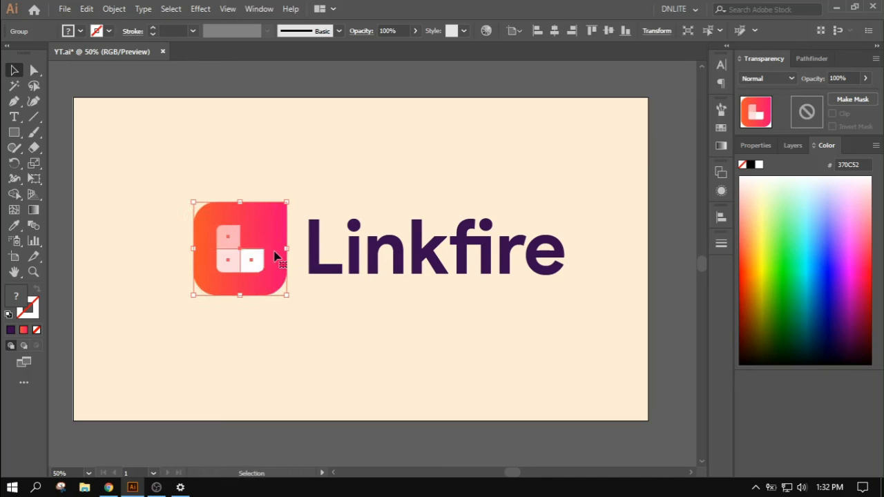
{"action": "left_click", "coordinate": [393, 294]}
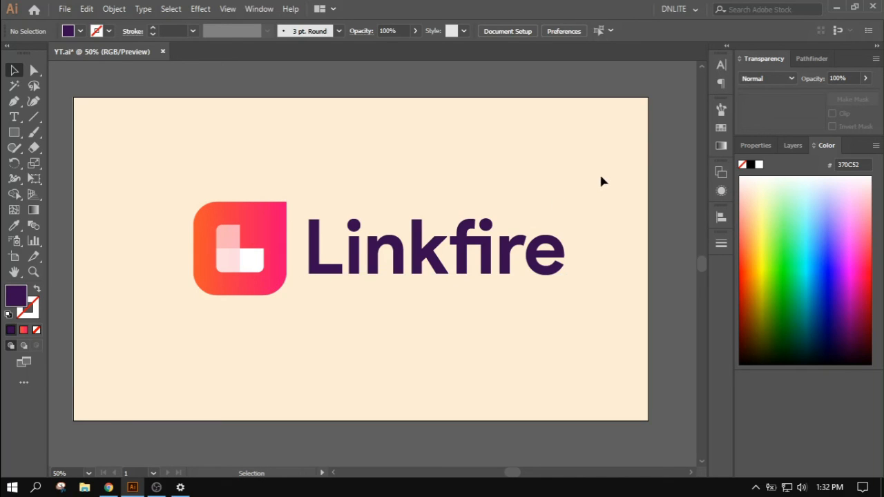
Step: Nudge the wordmark about 7 px left and 3 px up, and group it with the icon
{"action": "left_click_drag", "start_coordinate": [391, 260], "coordinate": [386, 258]}
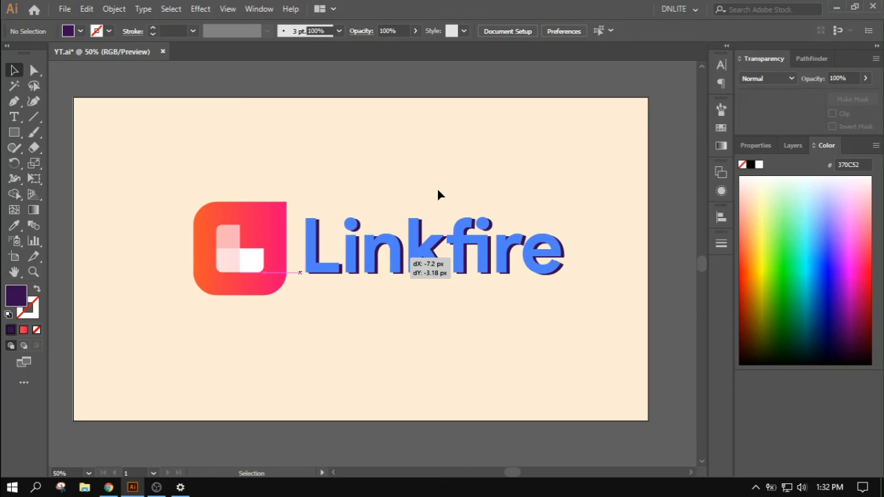
{"action": "left_click", "coordinate": [438, 189]}
{"action": "scroll", "coordinate": [458, 176], "scroll_direction": "down", "scroll_amount": 1}
{"action": "scroll", "coordinate": [458, 173], "scroll_direction": "right", "scroll_amount": 2}
{"action": "left_click_drag", "start_coordinate": [519, 192], "coordinate": [200, 310]}
{"action": "key", "text": "ctrl+g"}
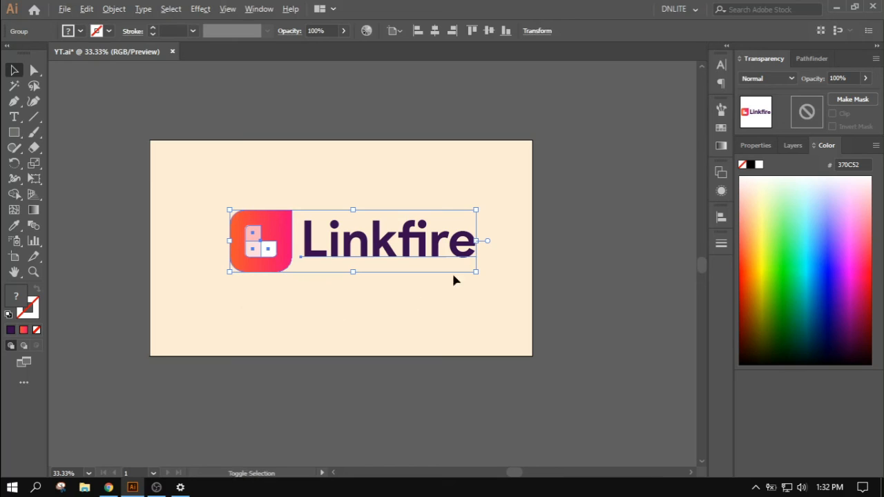
Step: Enlarge the grouped logo slightly and center it horizontally and vertically on the artboard
{"action": "left_click_drag", "start_coordinate": [475, 270], "coordinate": [491, 276]}
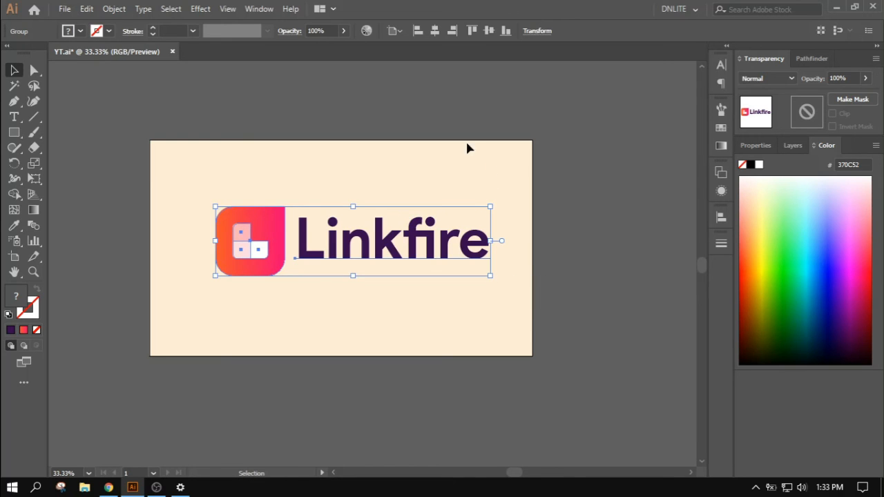
{"action": "left_click", "coordinate": [439, 34]}
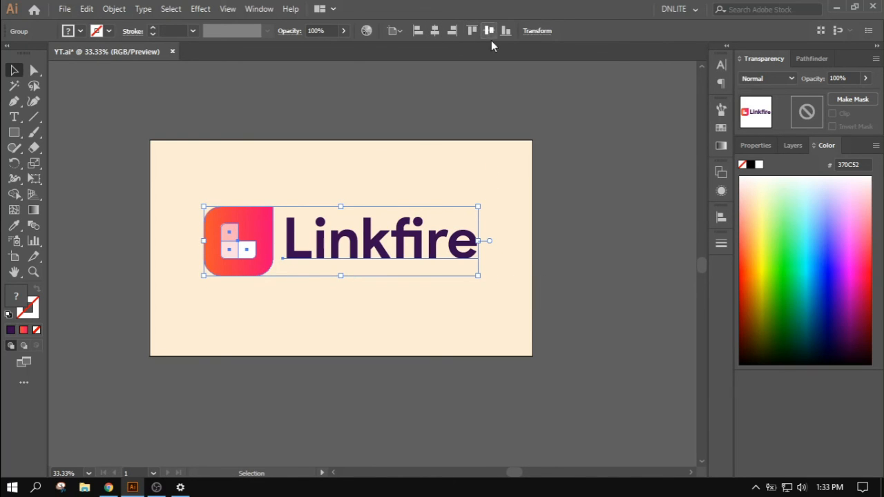
{"action": "left_click", "coordinate": [489, 34]}
{"action": "left_click", "coordinate": [458, 178]}
{"action": "scroll", "coordinate": [361, 226], "scroll_direction": "up", "scroll_amount": 1}
{"action": "left_click_drag", "start_coordinate": [367, 229], "coordinate": [391, 212]}
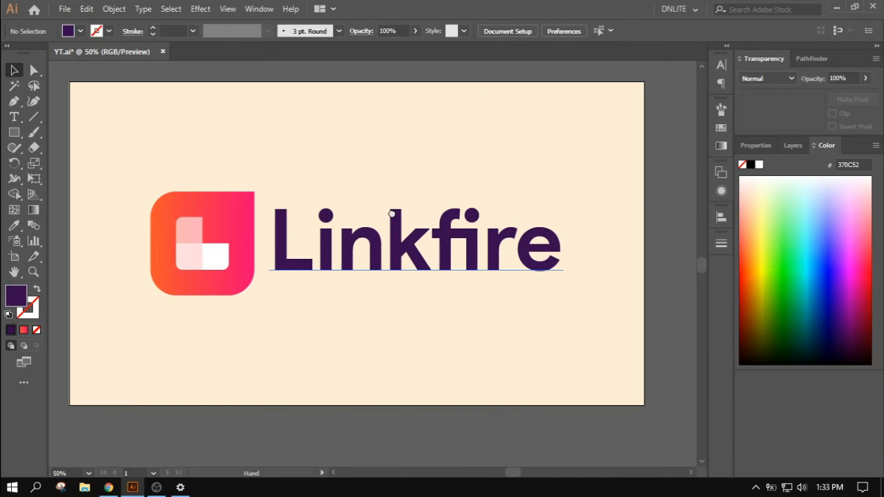